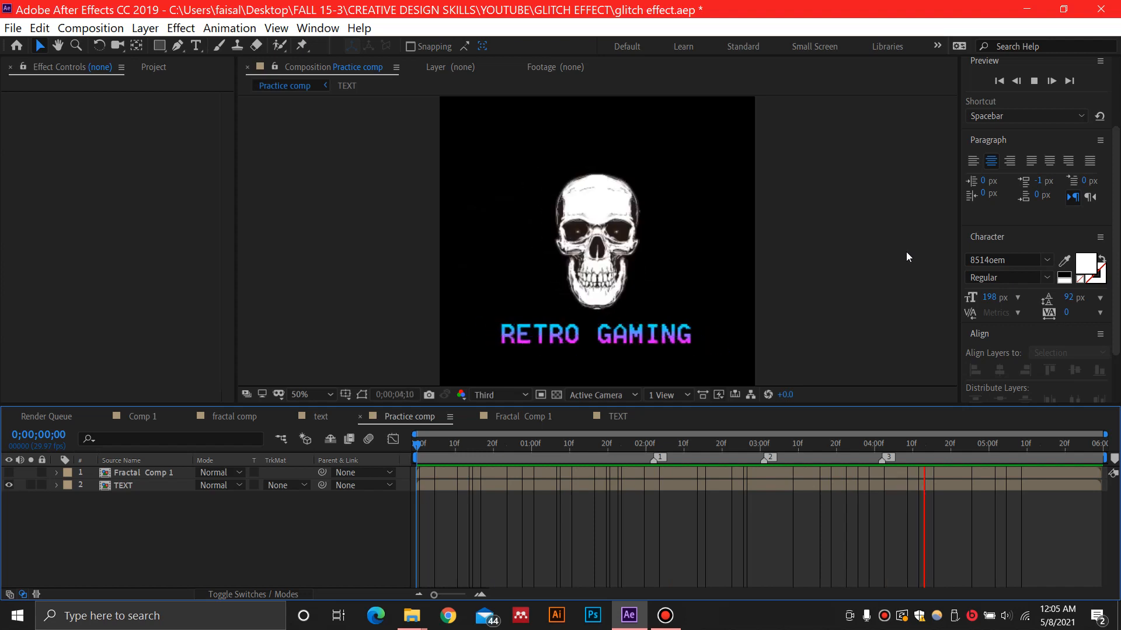
# Play back the glitch text animation in the Practice comp composition
pyautogui.press('space')
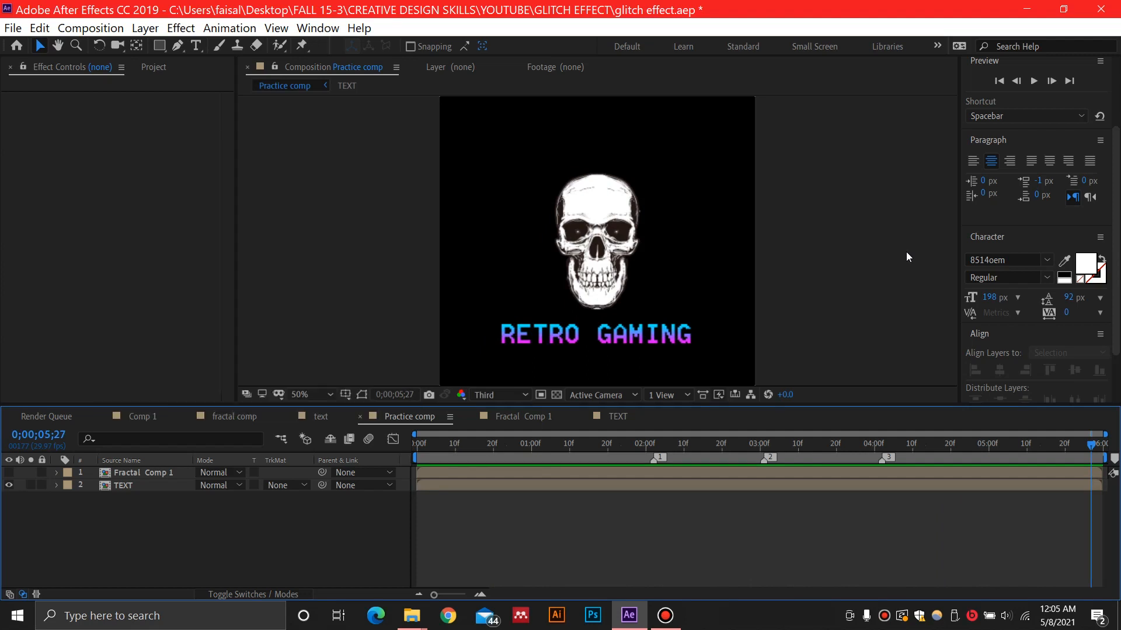
pyautogui.press('space')
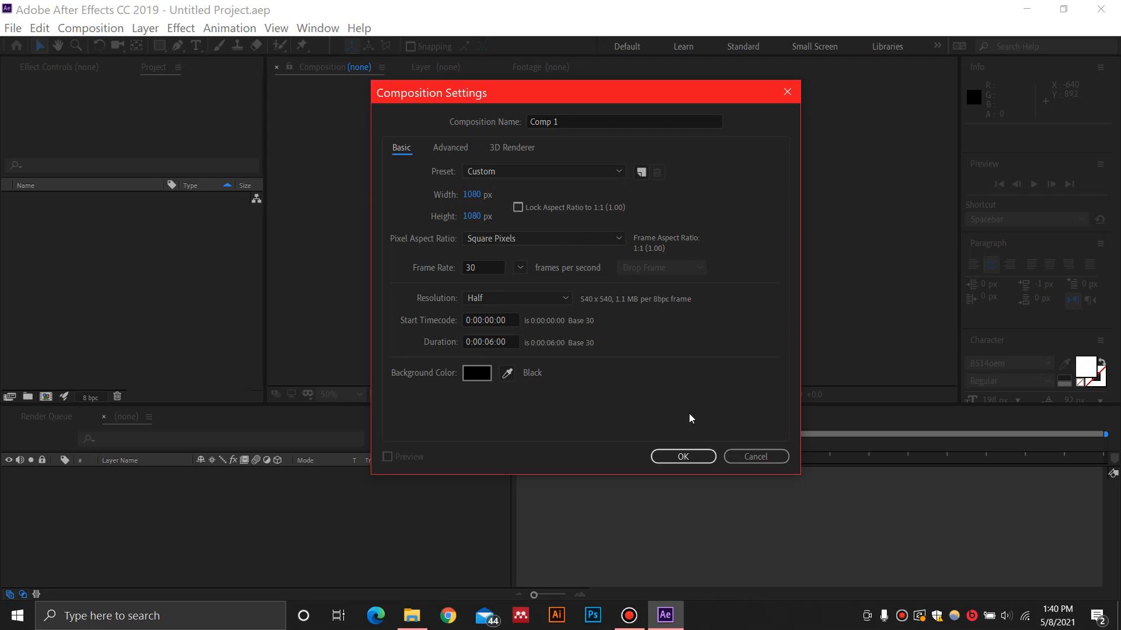
# Create a 1080 × 1080 px, 30 fps, six-second composition with a black background and add a text layer reading LIVE
pyautogui.click(680, 461)
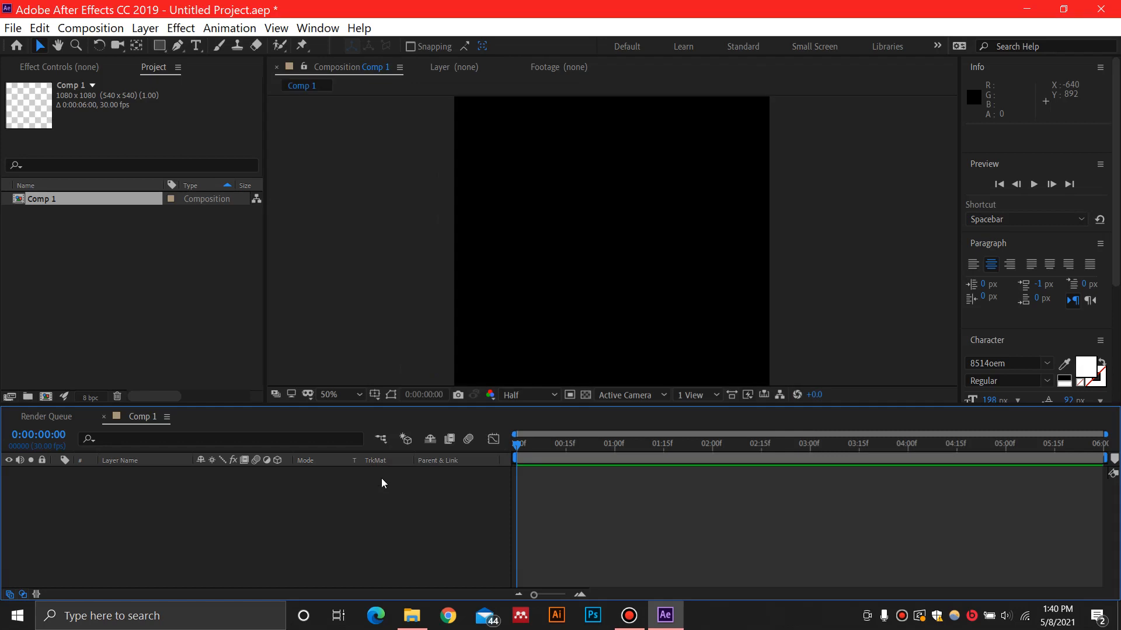
pyautogui.rightClick(133, 498)
pyautogui.moveTo(237, 331)
pyautogui.click(400, 352)
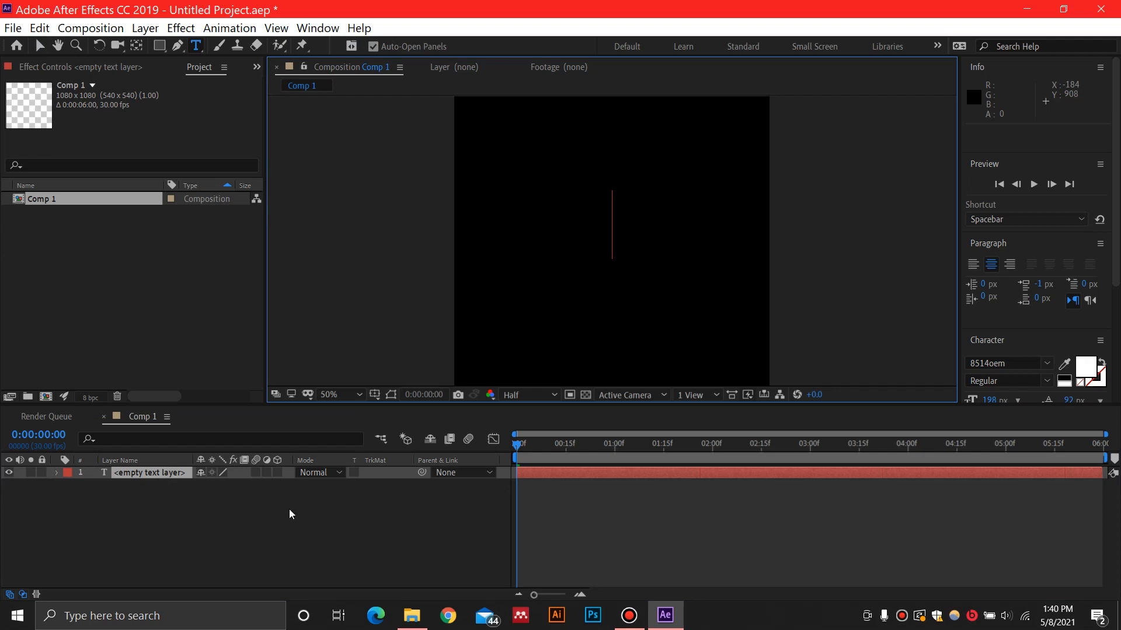
pyautogui.write('LIVE')
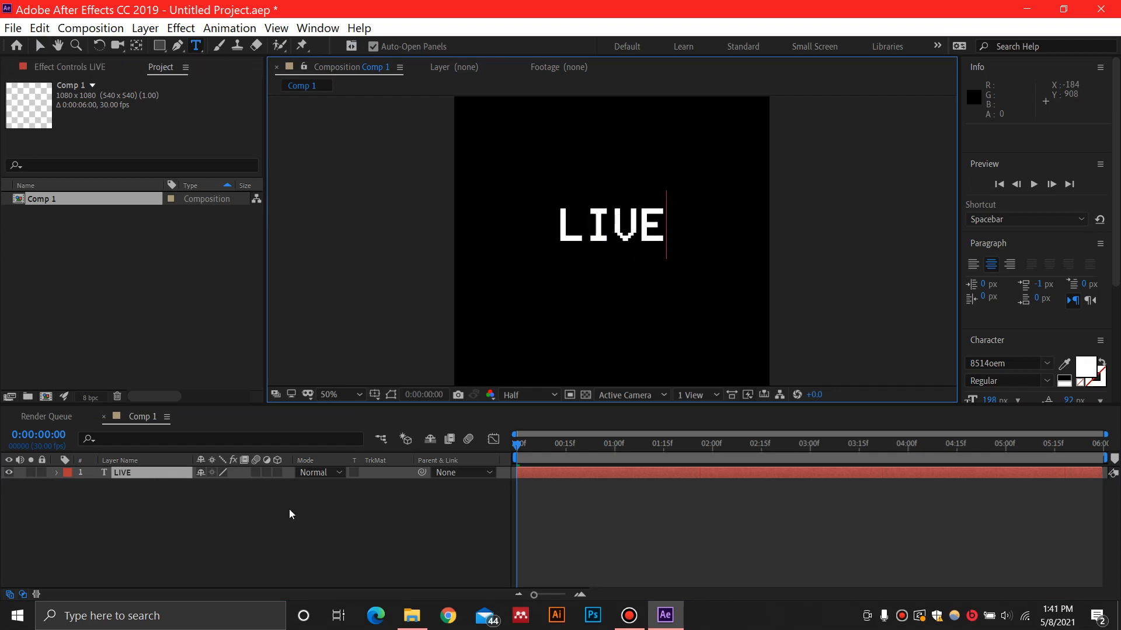
# Center the LIVE text horizontally and vertically in the composition
pyautogui.moveTo(1116, 230); pyautogui.dragTo(1116, 347)
pyautogui.click(999, 299)
pyautogui.click(1075, 301)
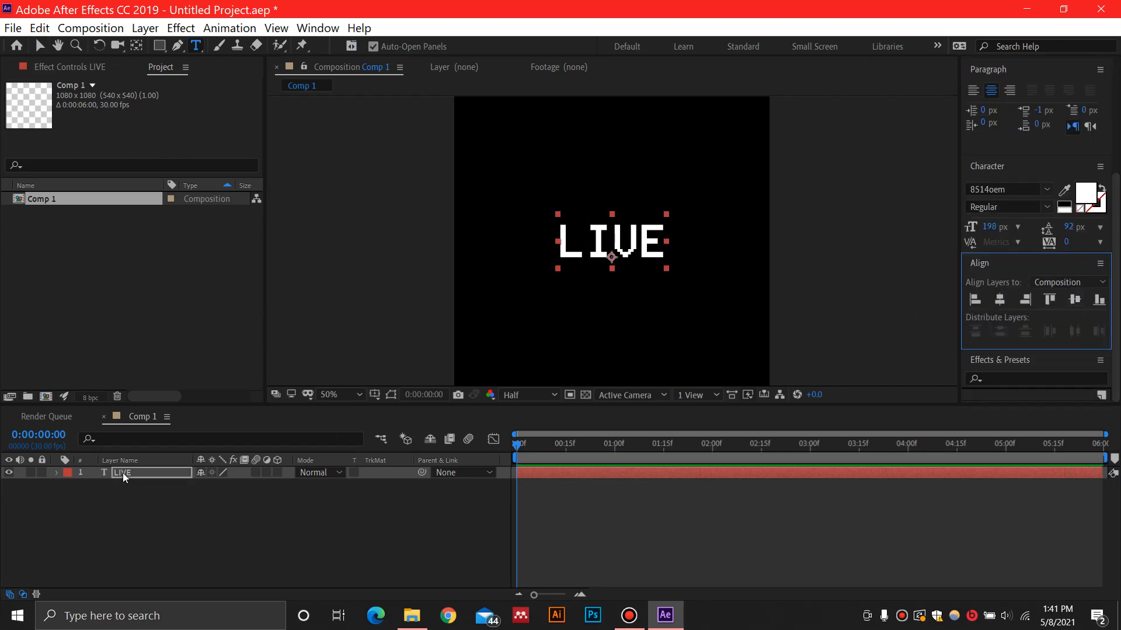
# Pre-compose the LIVE text layer into a new composition named TEXT
pyautogui.click(150, 474)
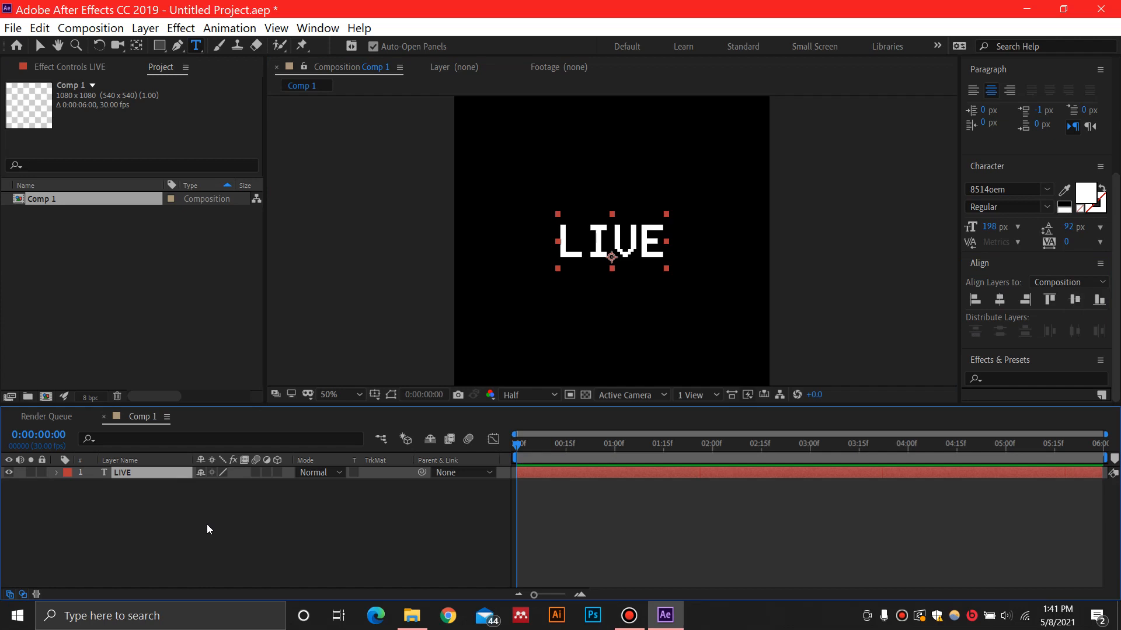
pyautogui.hotkey('ctrl', 'shift', 'c')
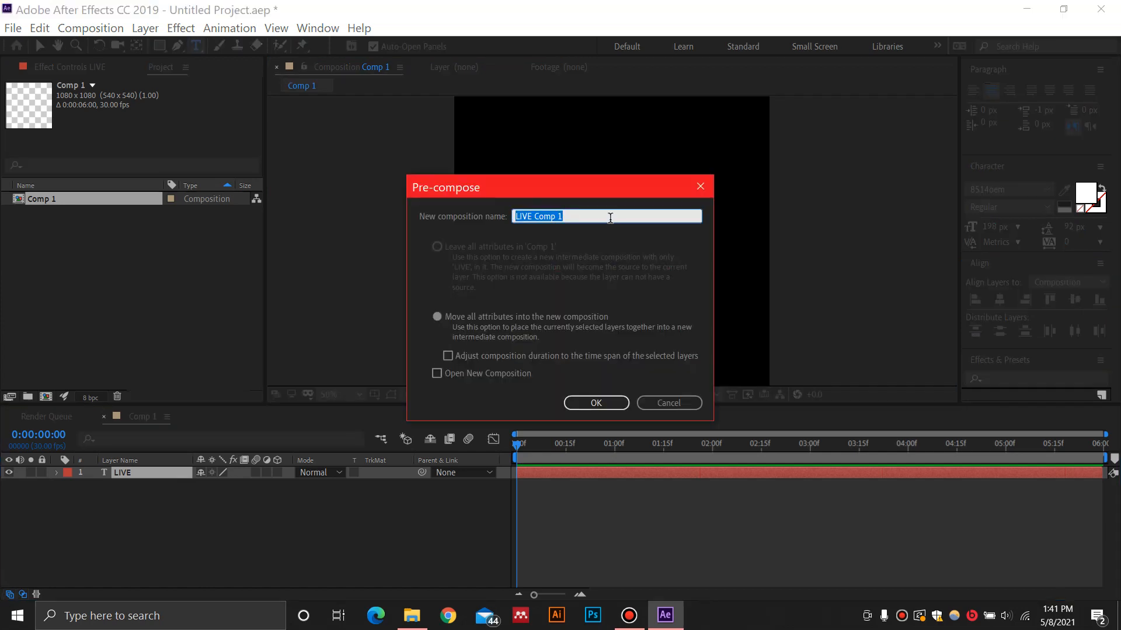
pyautogui.write('T5EXT')
pyautogui.click(532, 216)
pyautogui.press('BackSpace')
pyautogui.click(596, 403)
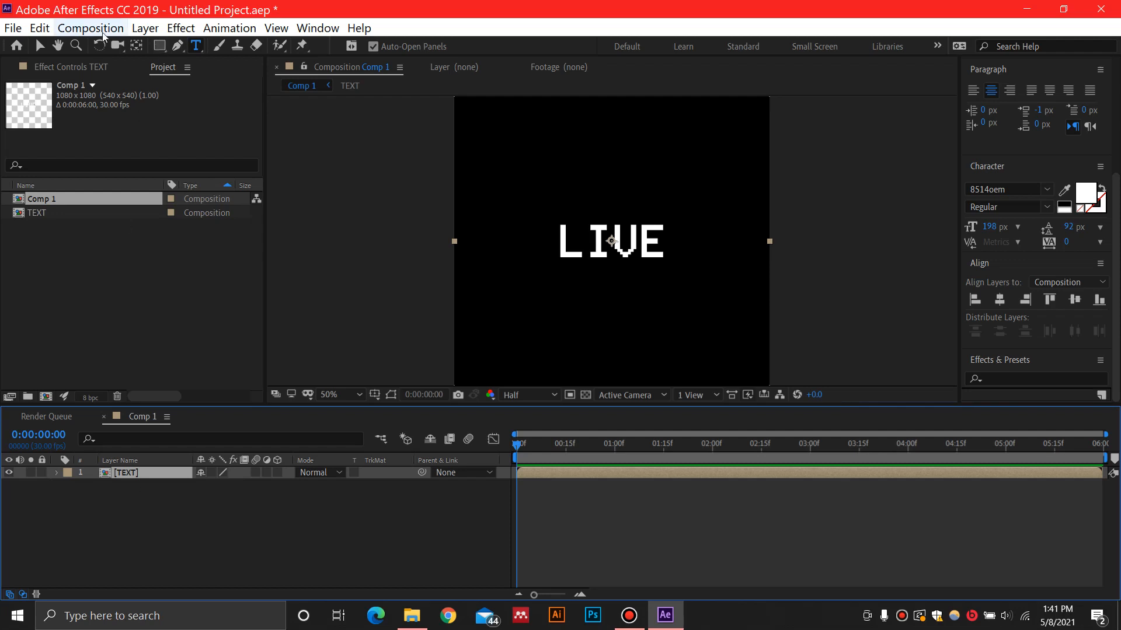
# Add a 1080 × 1080 px solid layer named "fractal noise" above the TEXT layer
pyautogui.click(145, 28)
pyautogui.click(146, 28)
pyautogui.click(177, 29)
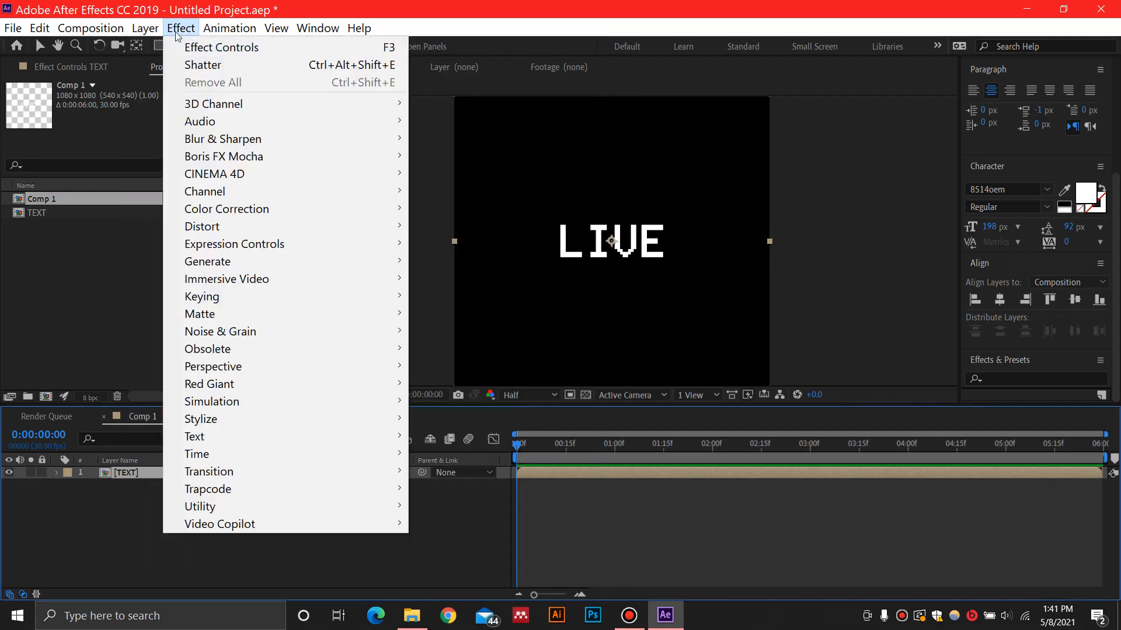
pyautogui.moveTo(145, 28)
pyautogui.click(456, 66)
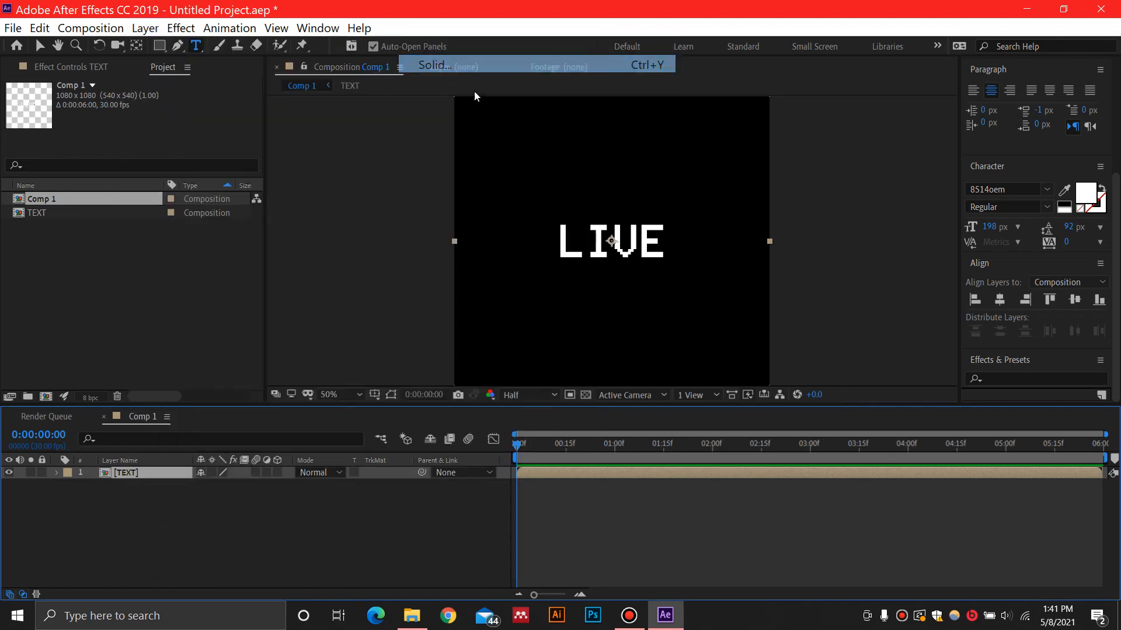
pyautogui.write('f')
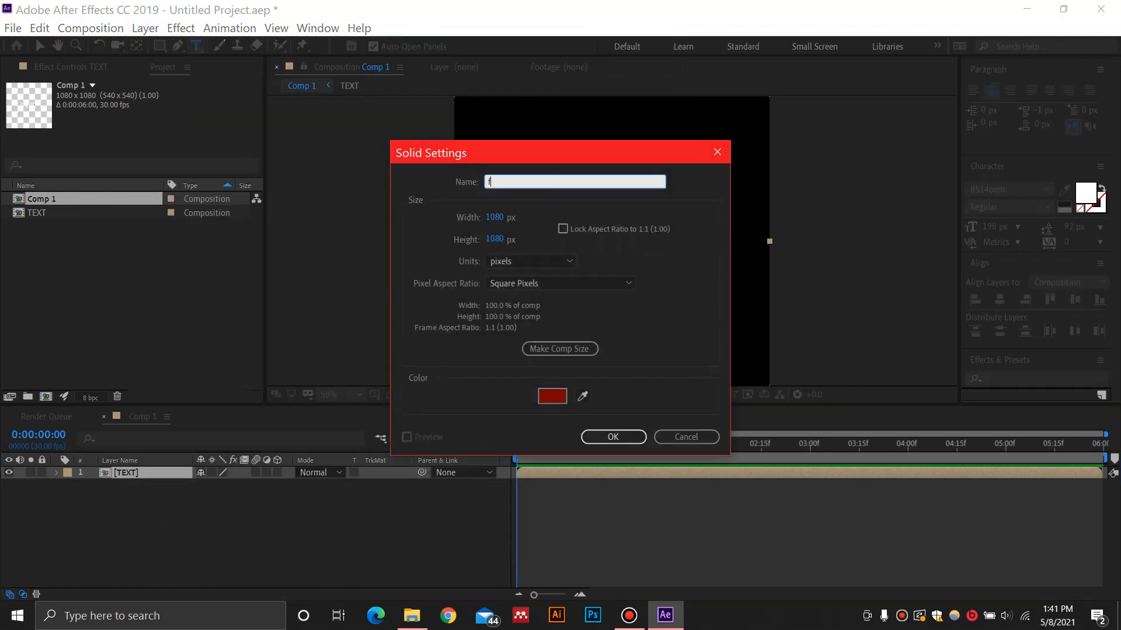
pyautogui.write('ractal noise')
pyautogui.click(605, 437)
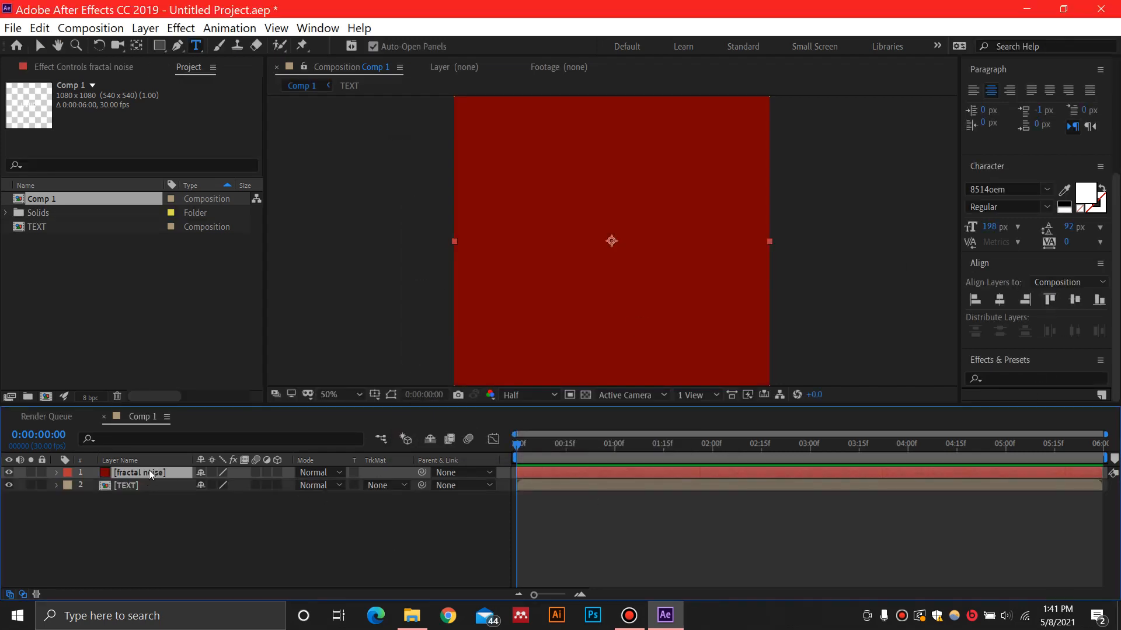
# Pre-compose the fractal noise solid as "fractal", leaving all attributes in Comp 1
pyautogui.hotkey('ctrl', 'shift', 'c')
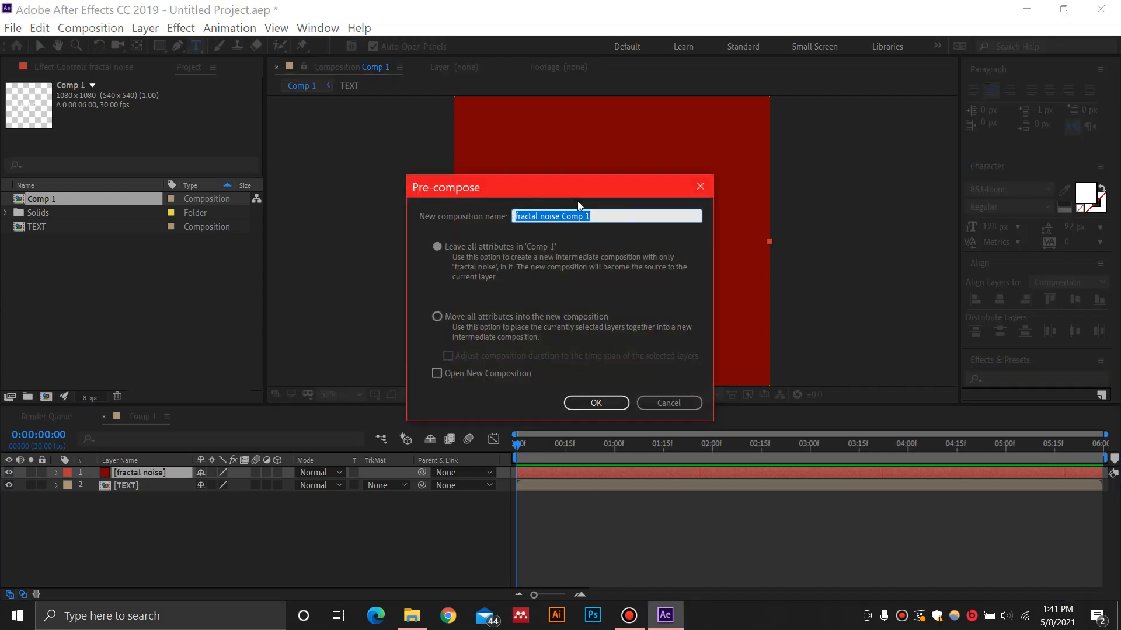
pyautogui.write('fract=al')
pyautogui.press('BackSpace')
pyautogui.press('BackSpace')
pyautogui.press('BackSpace')
pyautogui.write('al')
pyautogui.click(584, 404)
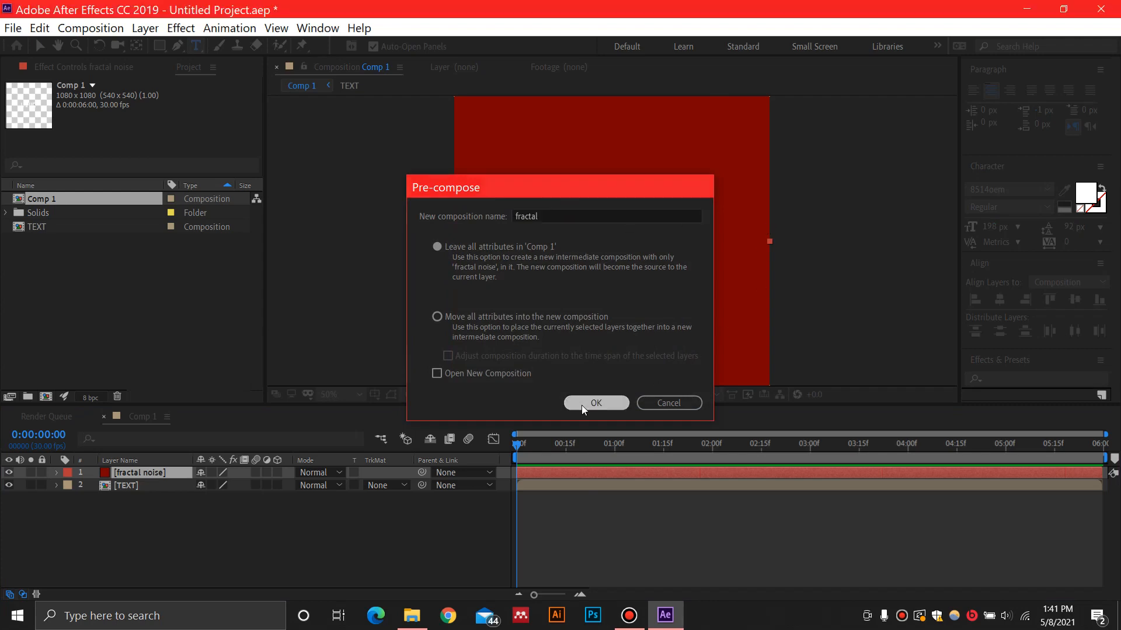
# Apply the Fractal Noise effect to the fractal noise solid inside the fractal composition
pyautogui.doubleClick(106, 477)
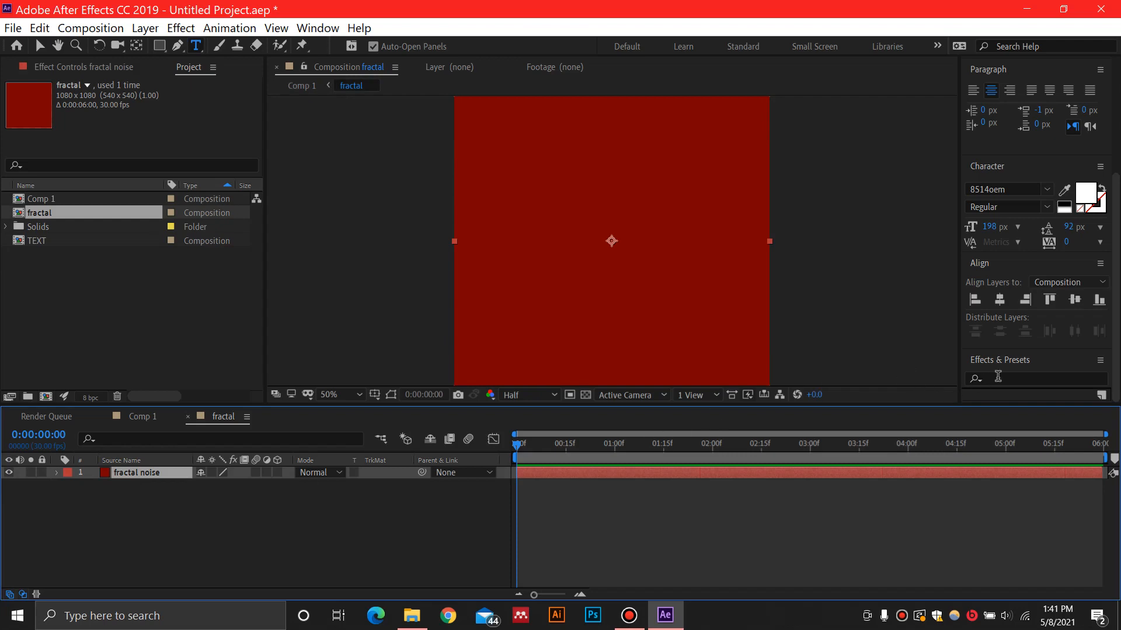
pyautogui.click(998, 378)
pyautogui.write('fractal')
pyautogui.moveTo(1036, 381); pyautogui.dragTo(149, 477)
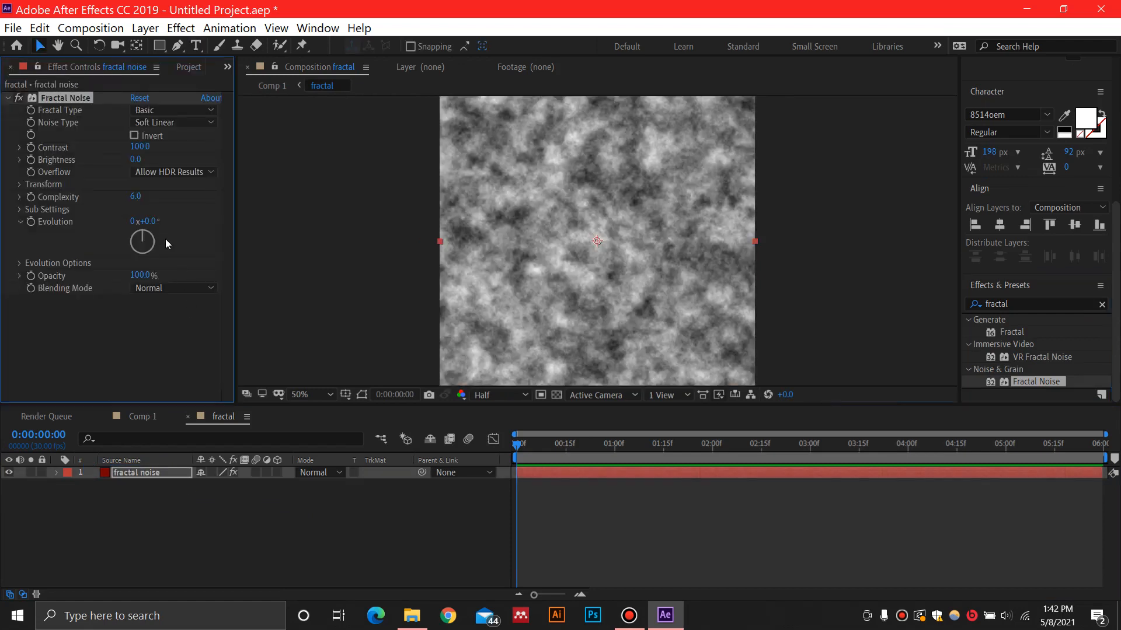
# Set the Fractal Noise effect's noise type to Block and its contrast to 400
pyautogui.click(170, 122)
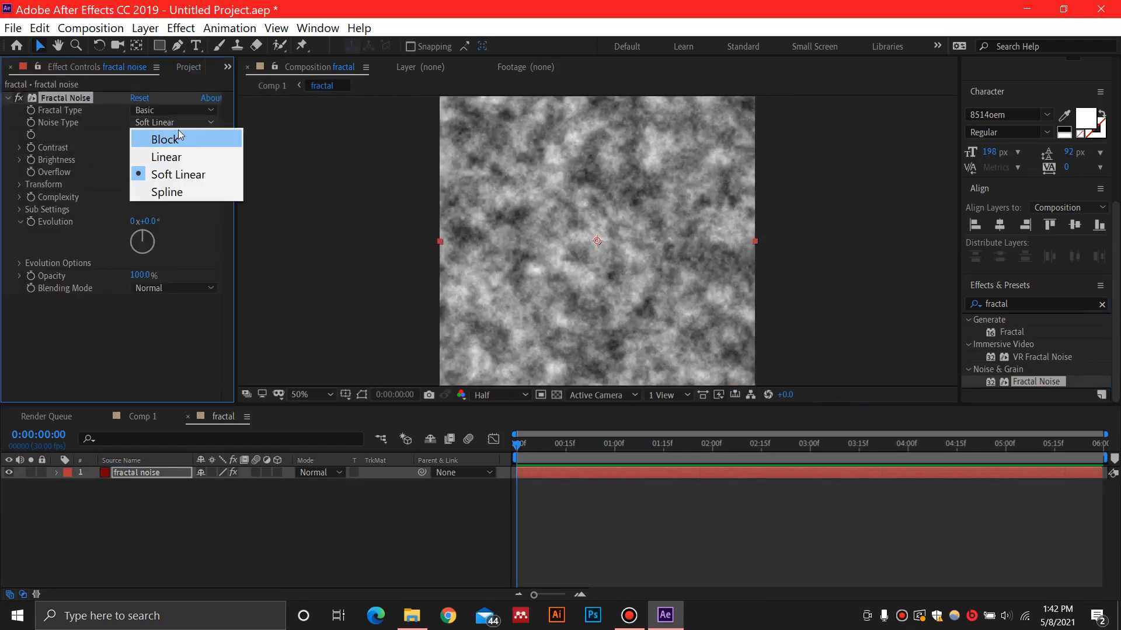
pyautogui.click(181, 140)
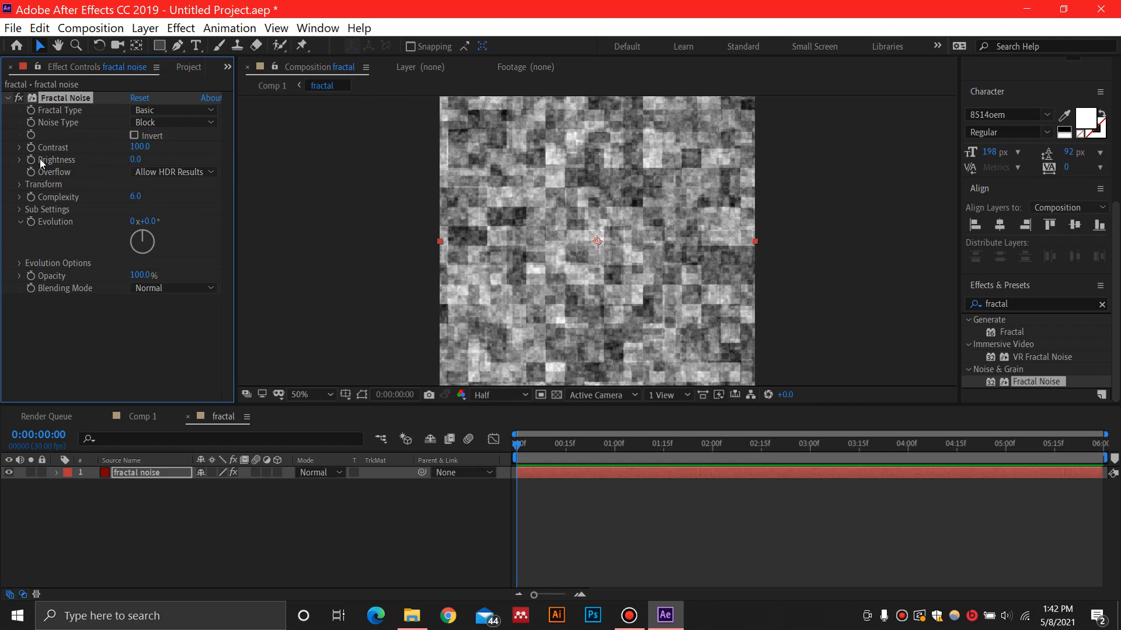
pyautogui.click(138, 146)
pyautogui.write('400')
pyautogui.press('Return')
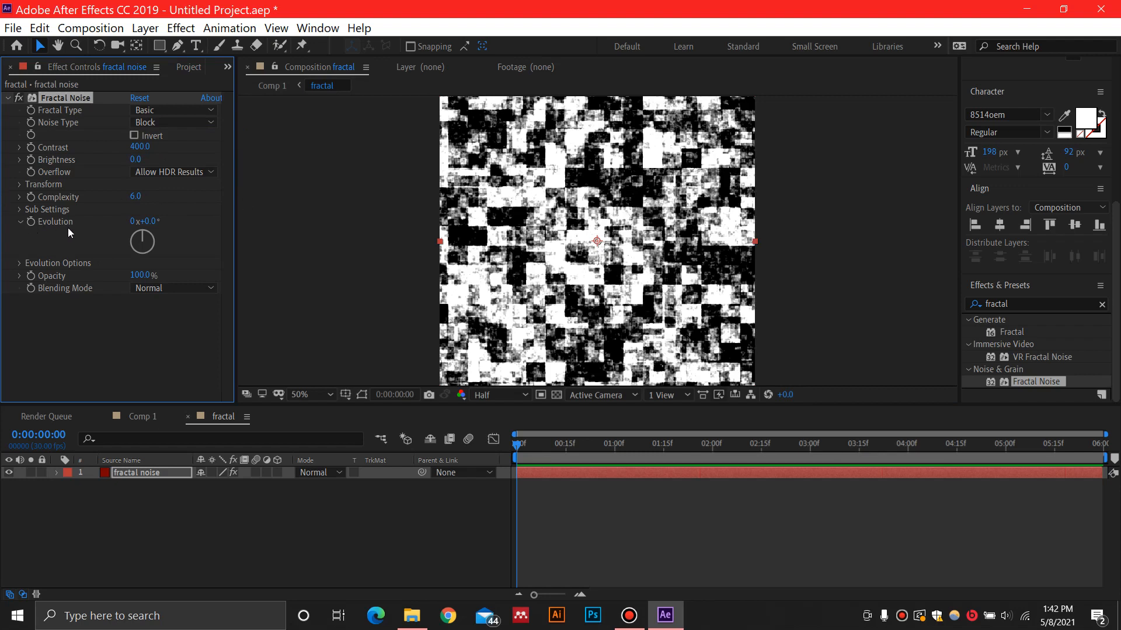
pyautogui.click(516, 447)
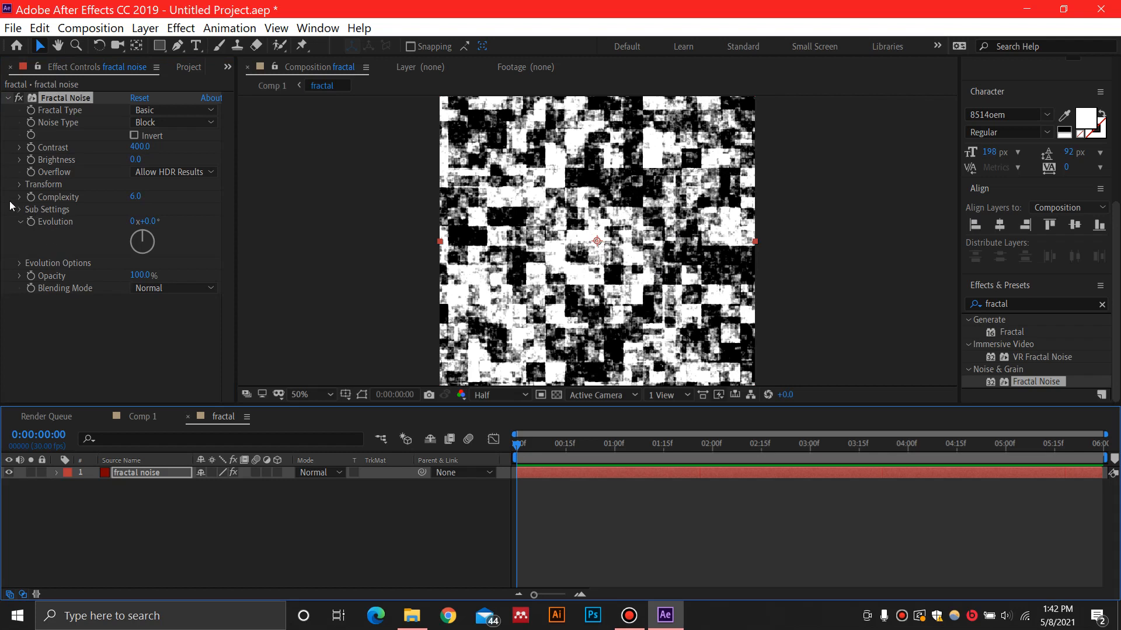
# Turn off uniform scaling of the noise and set scale width to 600 and scale height to about 56
pyautogui.click(19, 184)
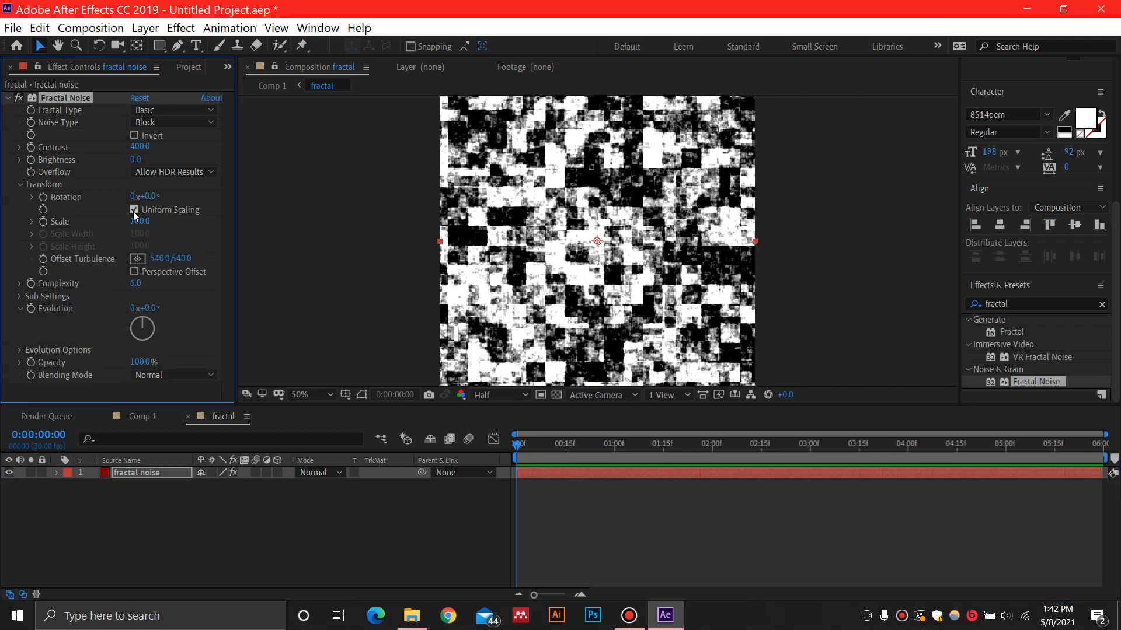
pyautogui.click(134, 210)
pyautogui.moveTo(74, 255); pyautogui.dragTo(236, 254)
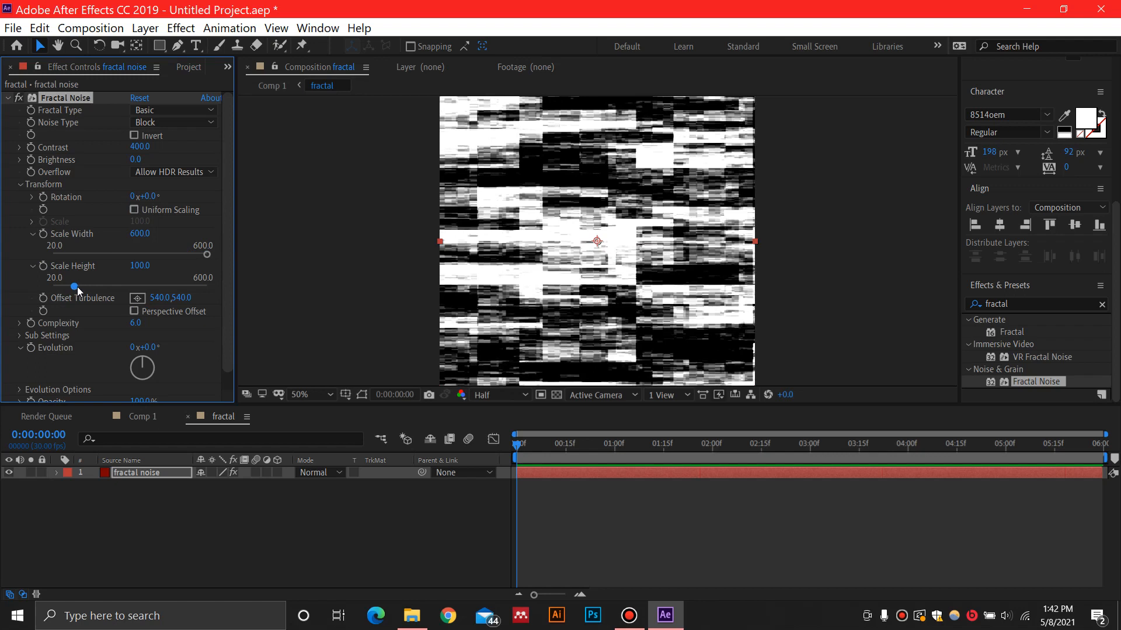
pyautogui.moveTo(77, 286); pyautogui.dragTo(63, 286)
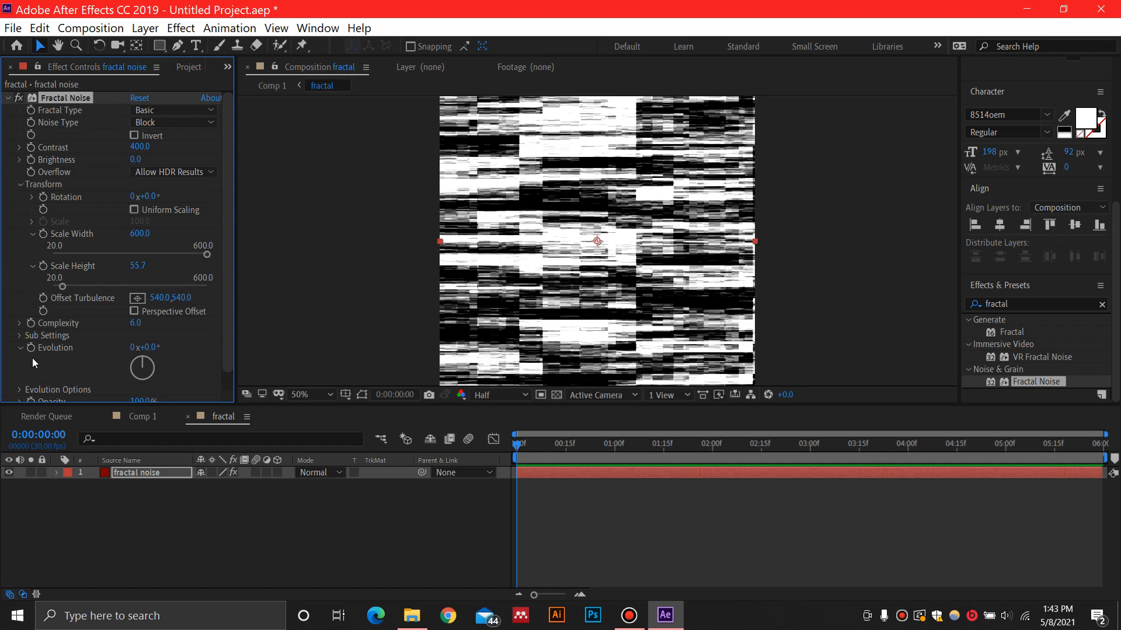
# Animate the Fractal Noise evolution with the expression time*500
pyautogui.click(515, 441)
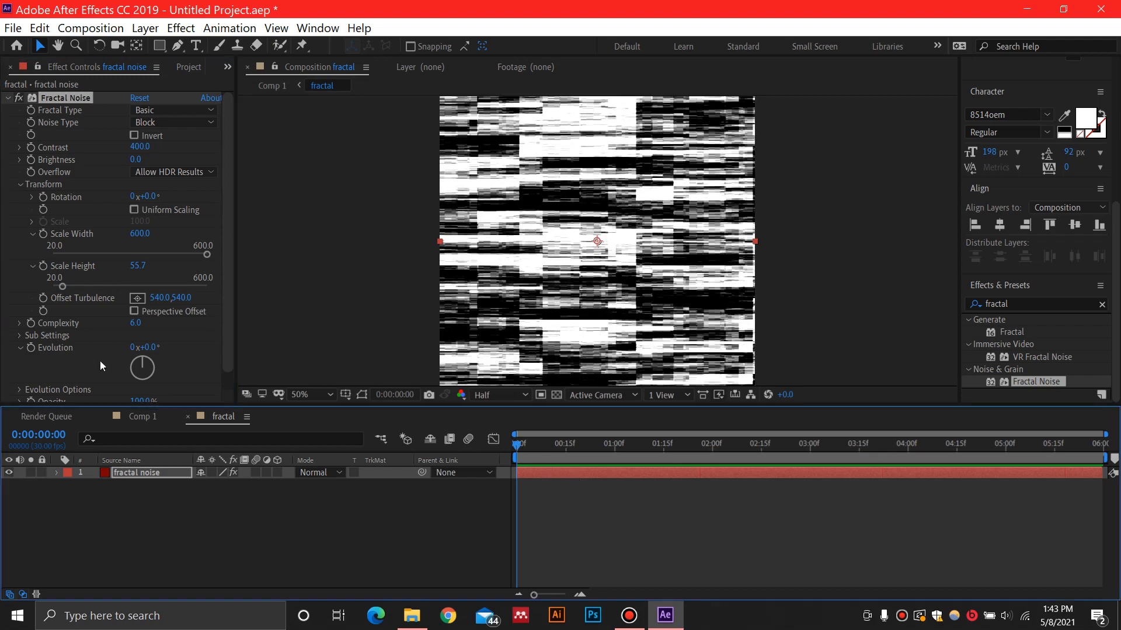
pyautogui.keyDown('alt'); pyautogui.click(31, 348); pyautogui.keyUp('alt')
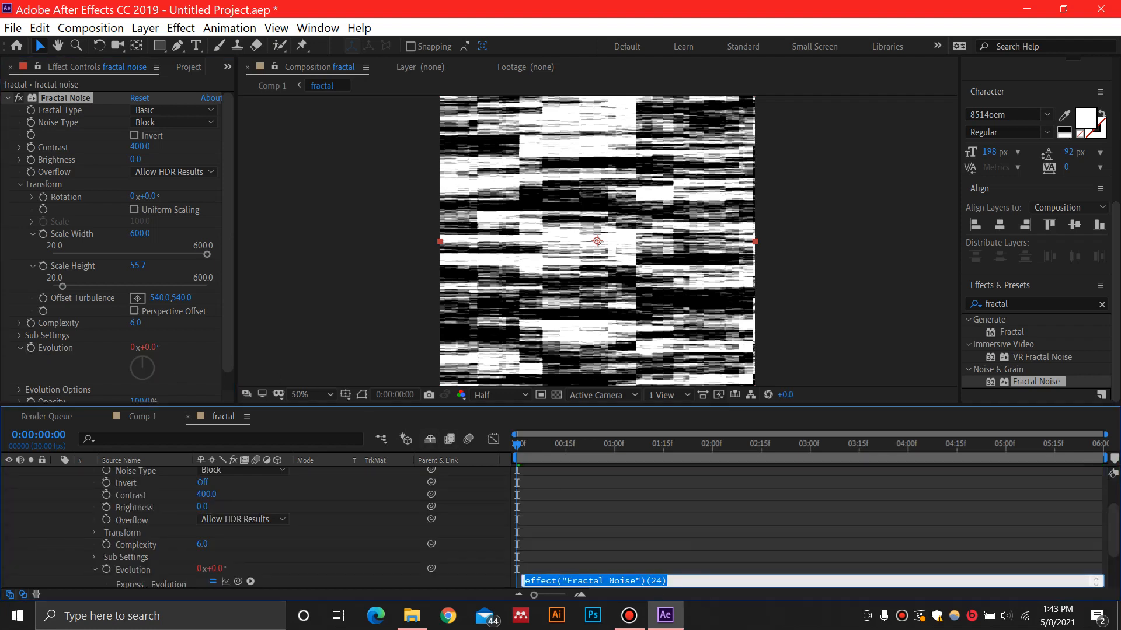
pyautogui.write('time')
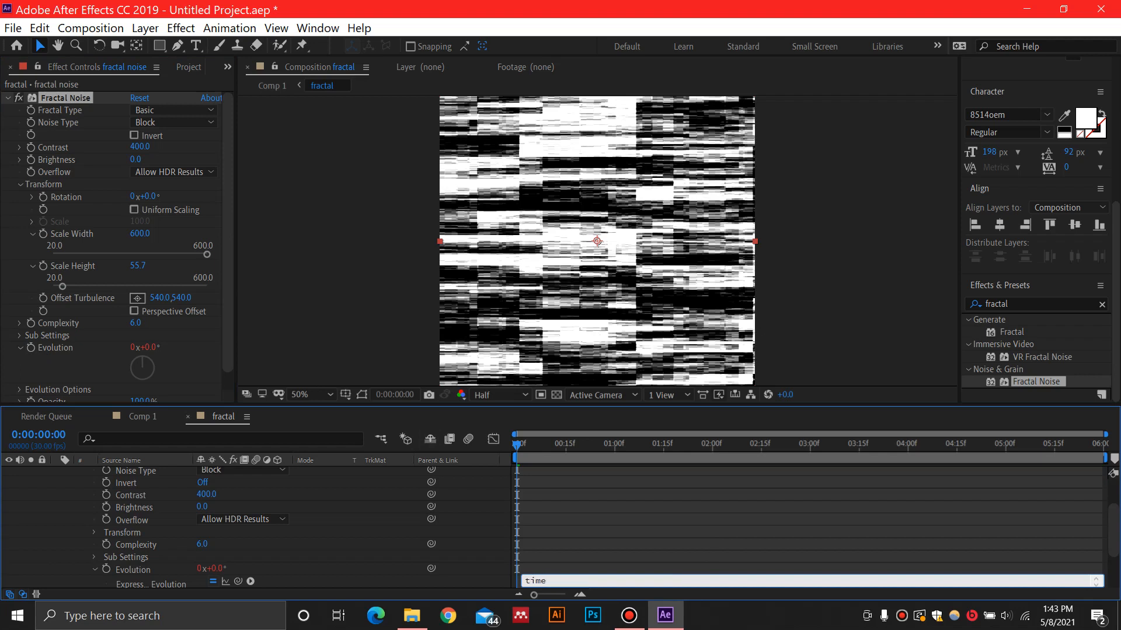
pyautogui.write('*15')
pyautogui.press('Left')
pyautogui.press('BackSpace')
pyautogui.click(704, 536)
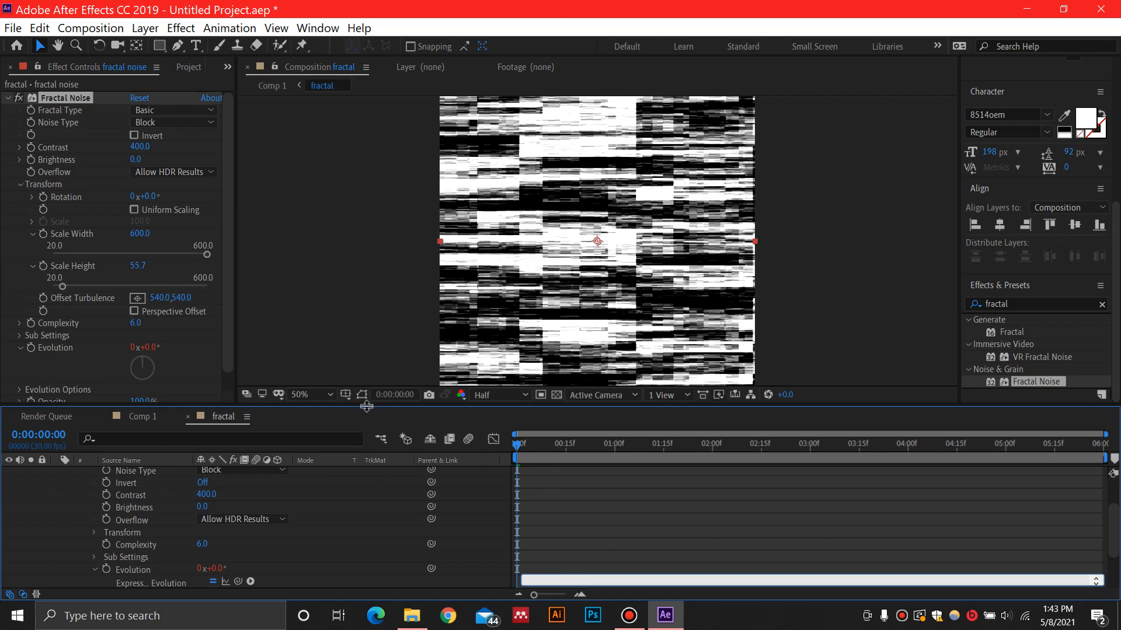
# Preview the animated noise in the fractal composition
pyautogui.press('space')
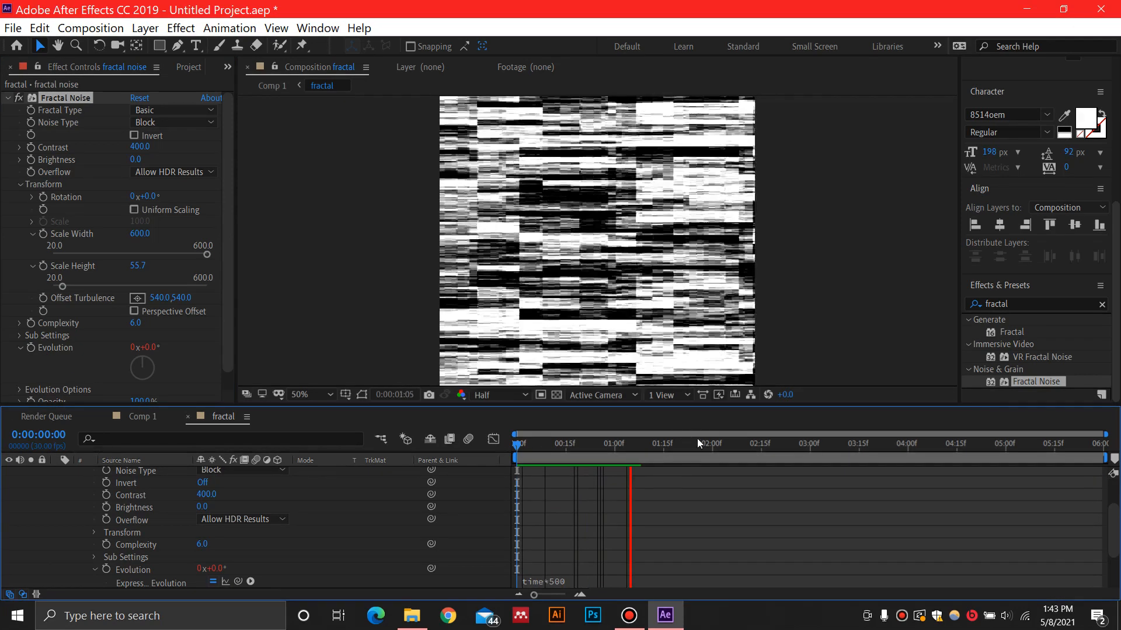
pyautogui.press('space')
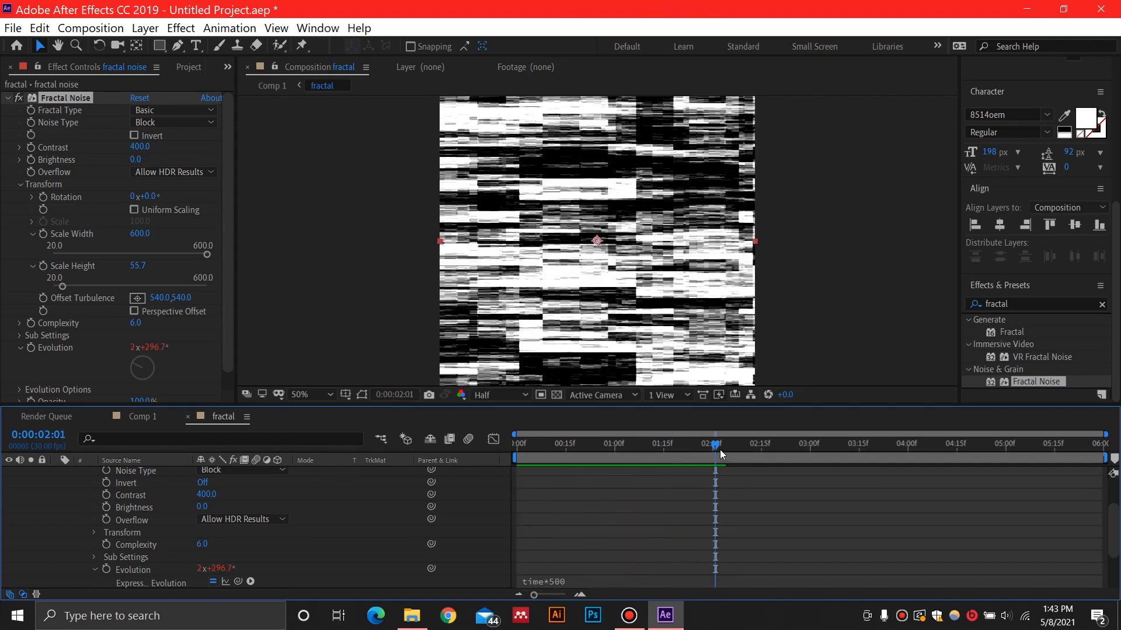
pyautogui.press('space')
pyautogui.press('space')
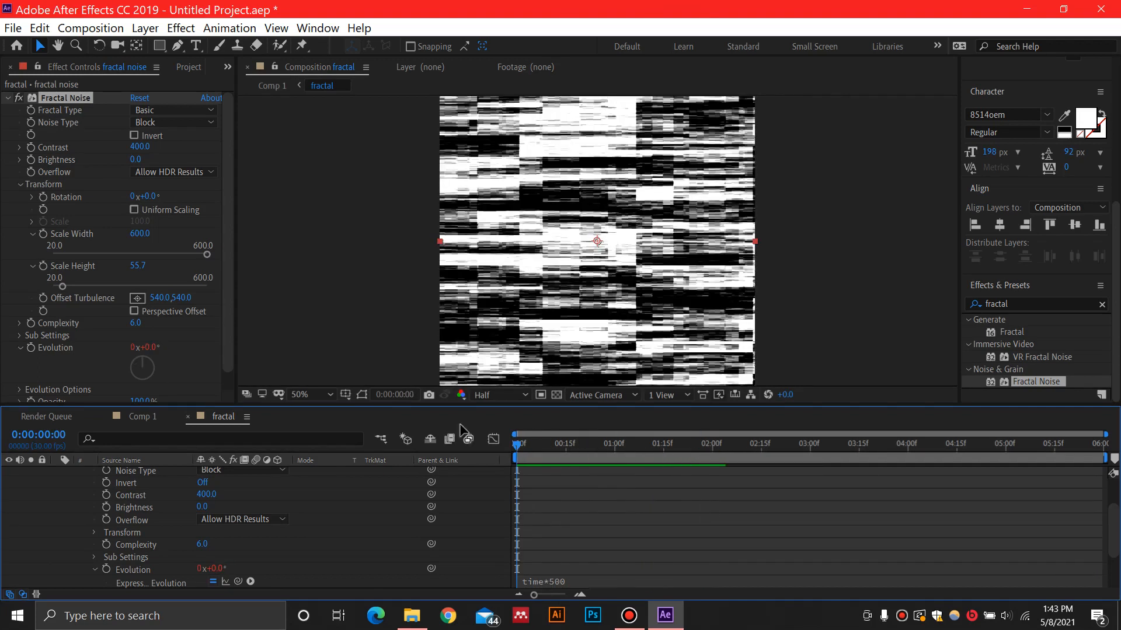
# Return to Comp 1 and hide the fractal layer
pyautogui.click(143, 416)
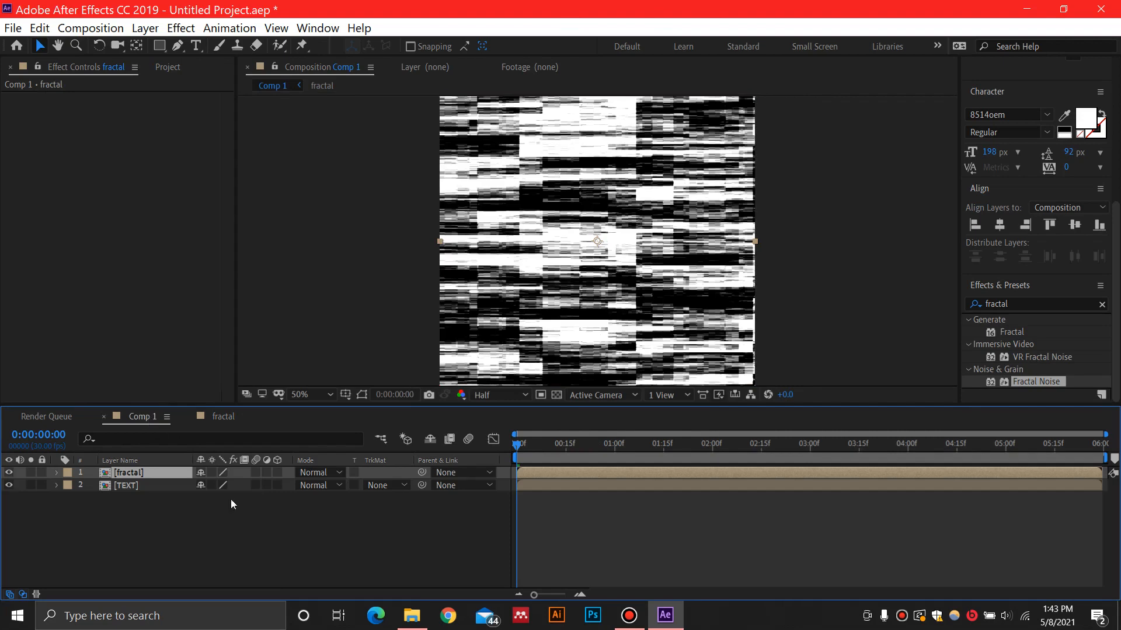
pyautogui.click(8, 473)
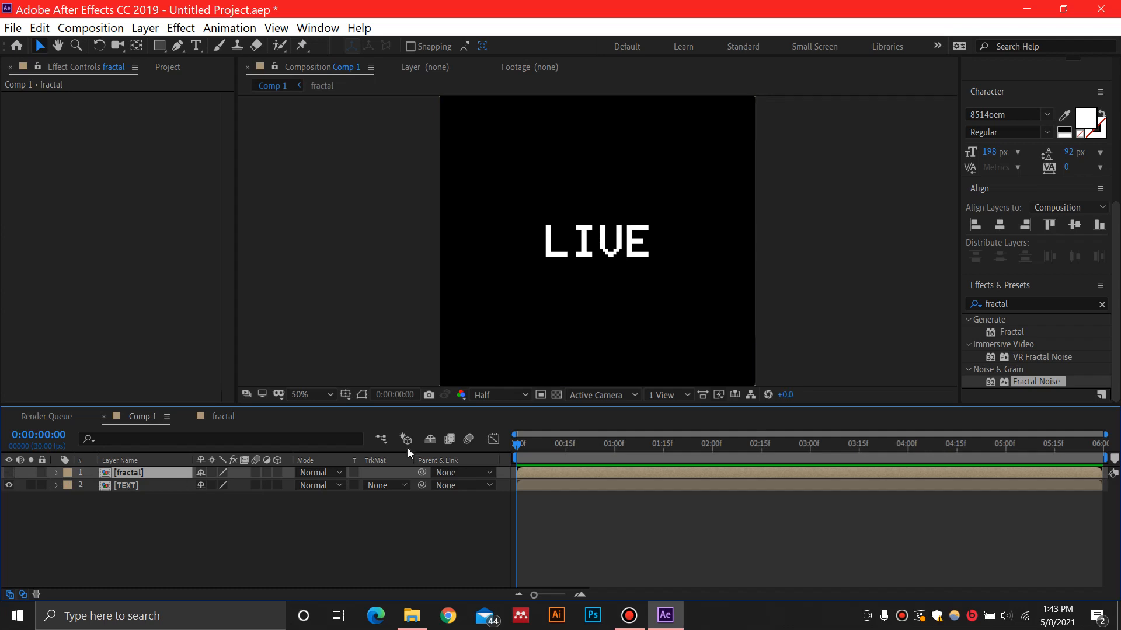
# Find the Displacement Map effect and apply it to the TEXT layer
pyautogui.click(1034, 304)
pyautogui.write('d')
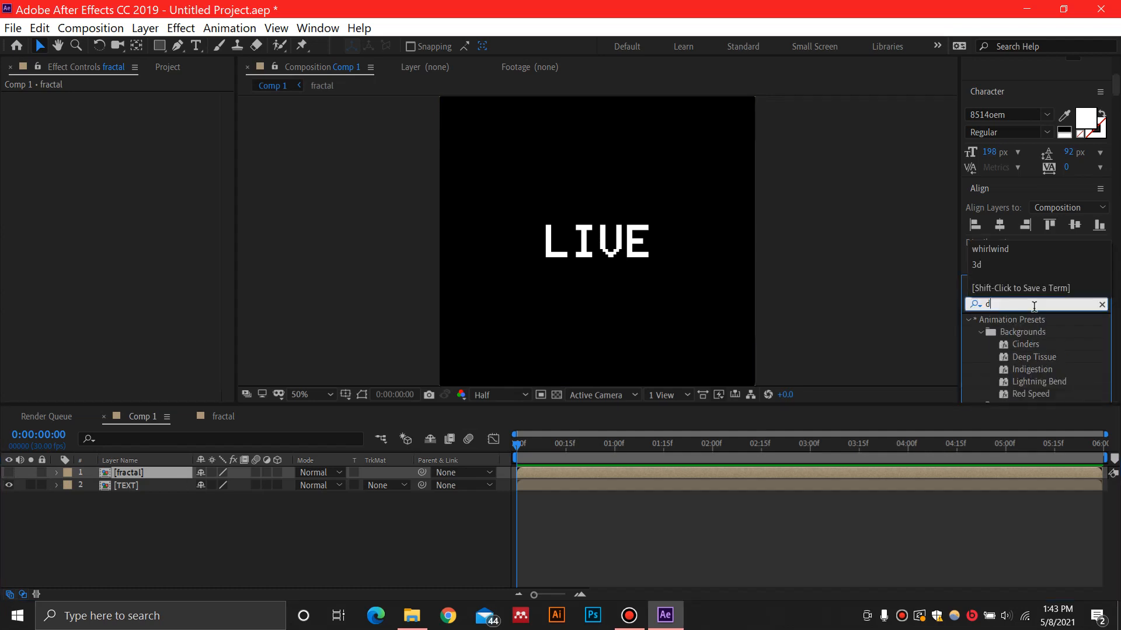
pyautogui.write('isplace')
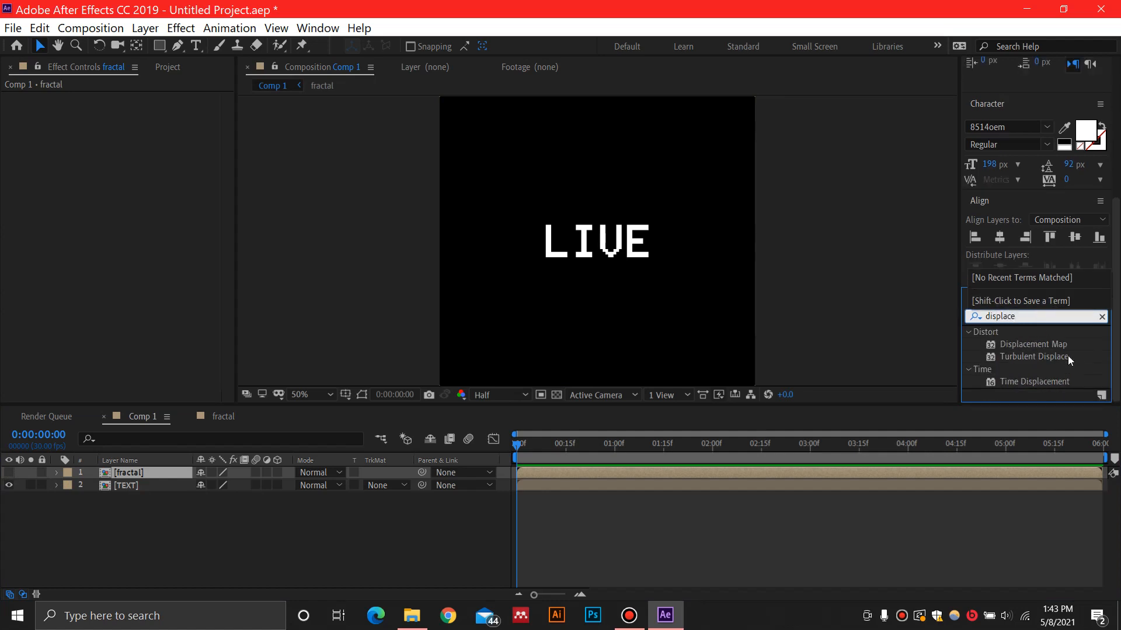
pyautogui.moveTo(1054, 344); pyautogui.dragTo(156, 487)
# Set both the max horizontal and max vertical displacement of the TEXT layer's Displacement Map to 0
pyautogui.click(136, 135)
pyautogui.write('0')
pyautogui.press('Return')
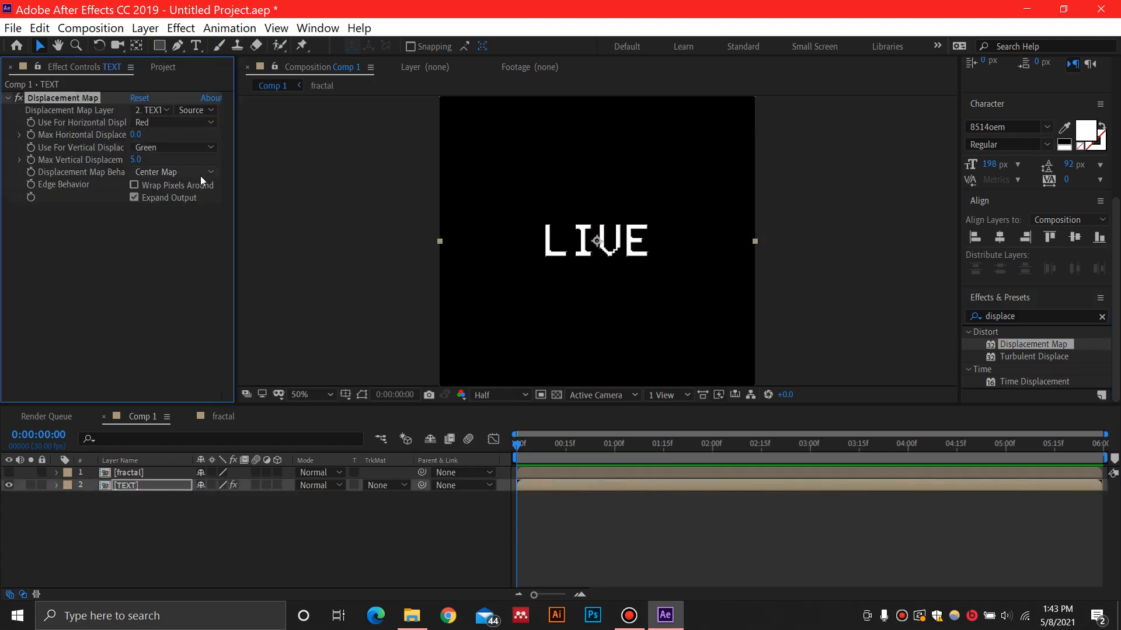
pyautogui.press('Tab')
pyautogui.write('0')
pyautogui.press('Return')
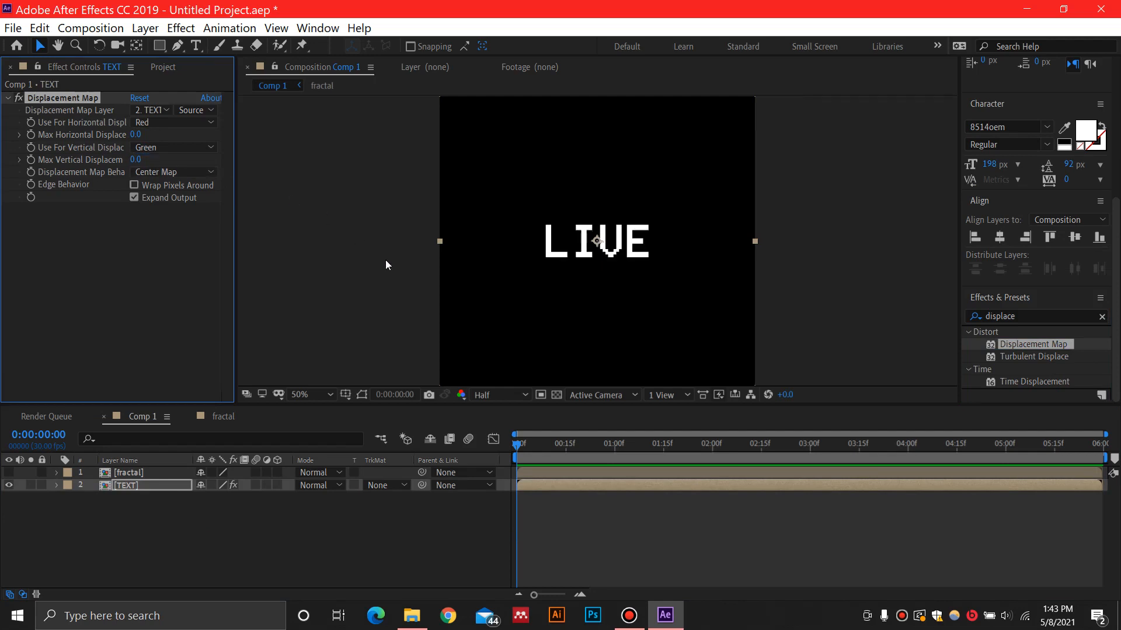
# Keyframe the max horizontal and vertical displacement at 0:00:01:00 and choose the fractal layer as the displacement map
pyautogui.moveTo(516, 446); pyautogui.dragTo(615, 461)
pyautogui.click(31, 134)
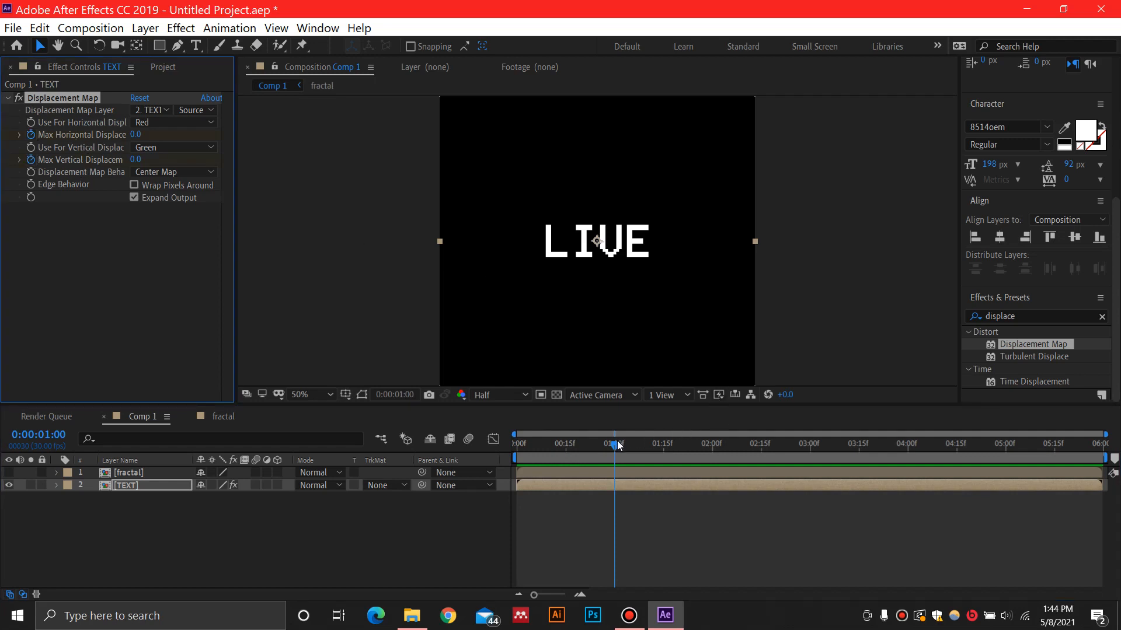
pyautogui.click(160, 108)
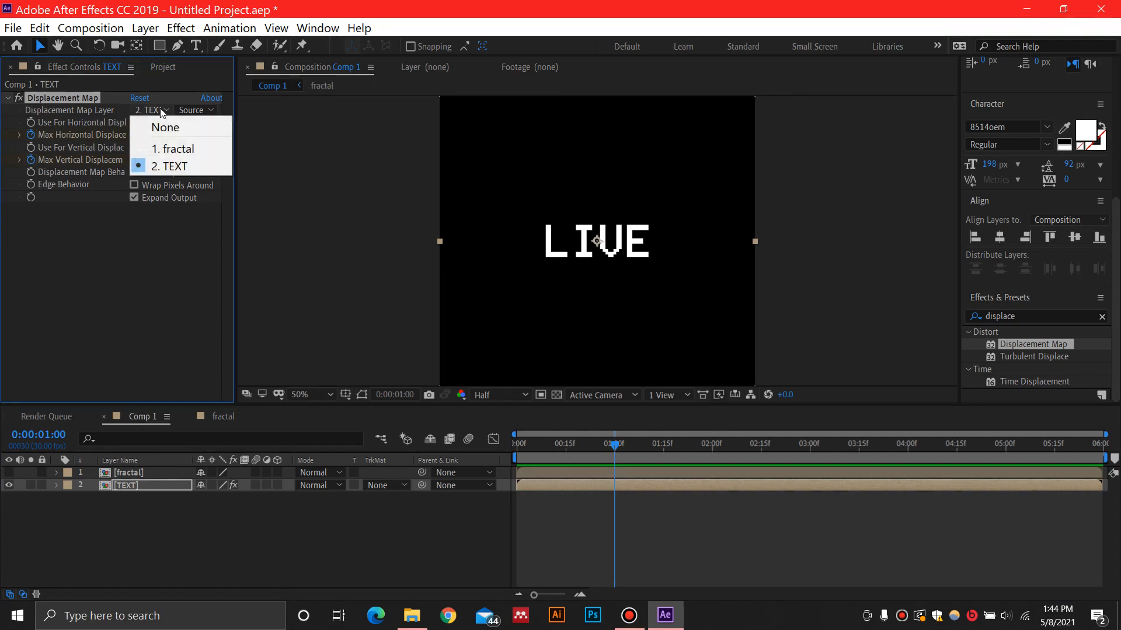
pyautogui.click(176, 149)
# Show the TEXT layer's keyframes, set max horizontal displacement to 342 at 0:00:00:00, and preview the animation
pyautogui.click(166, 485)
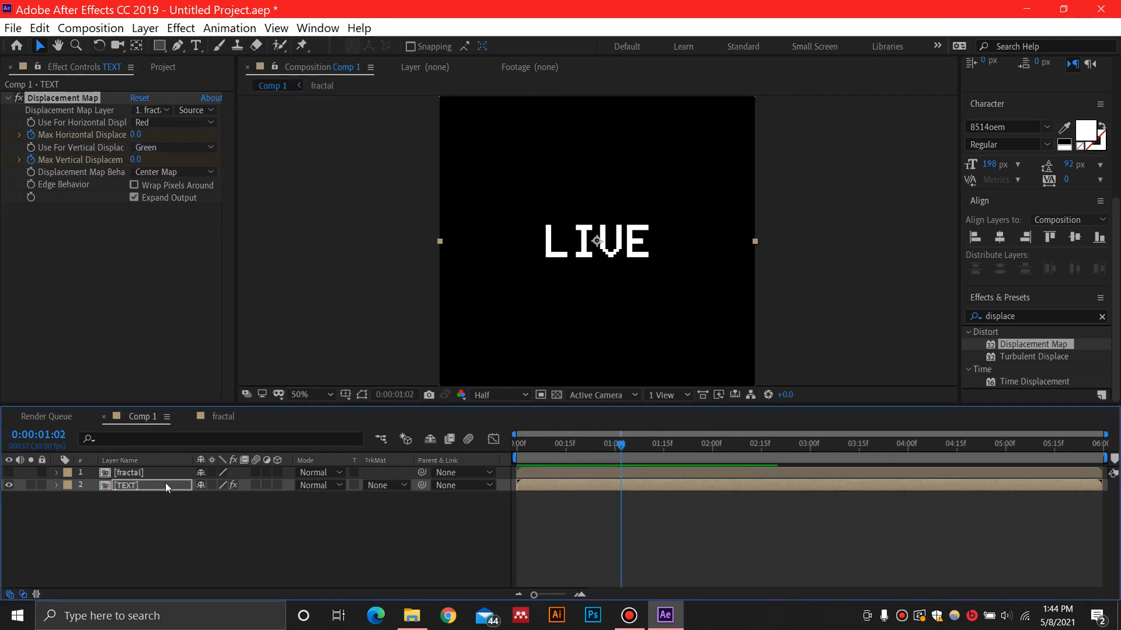
pyautogui.press('u')
pyautogui.moveTo(621, 445); pyautogui.dragTo(503, 451)
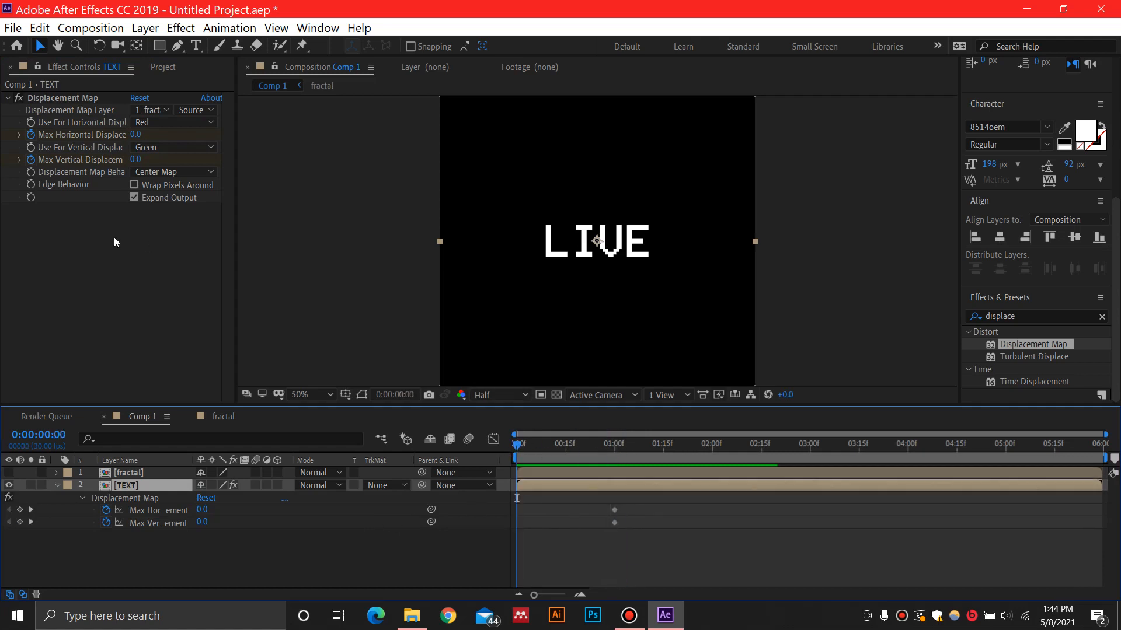
pyautogui.moveTo(136, 134); pyautogui.dragTo(383, 133)
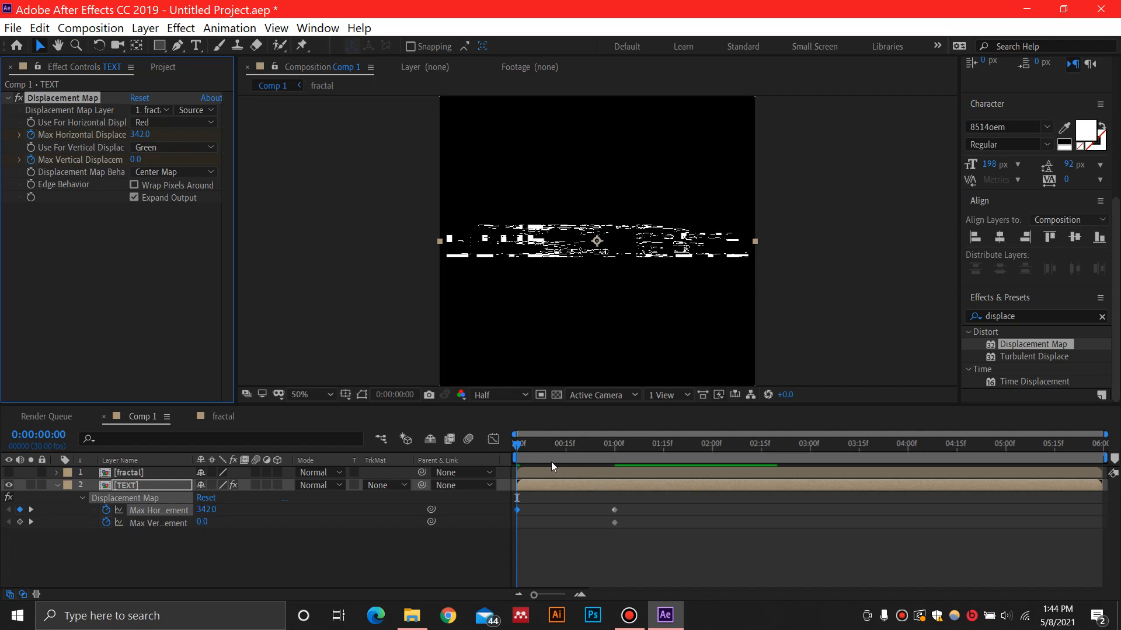
pyautogui.click(514, 444)
pyautogui.press('space')
# Keyframe max horizontal displacement to 226.4 at 0:00:00:24 and preview the glitch from the start
pyautogui.click(666, 445)
pyautogui.moveTo(668, 448); pyautogui.dragTo(593, 453)
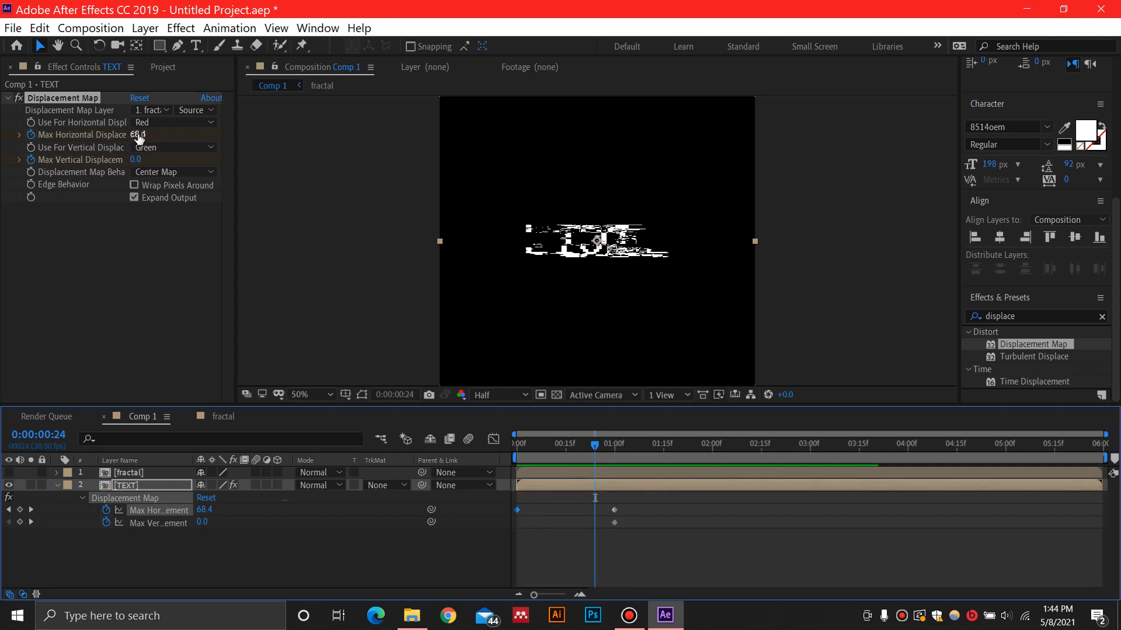
pyautogui.moveTo(204, 511); pyautogui.dragTo(320, 509)
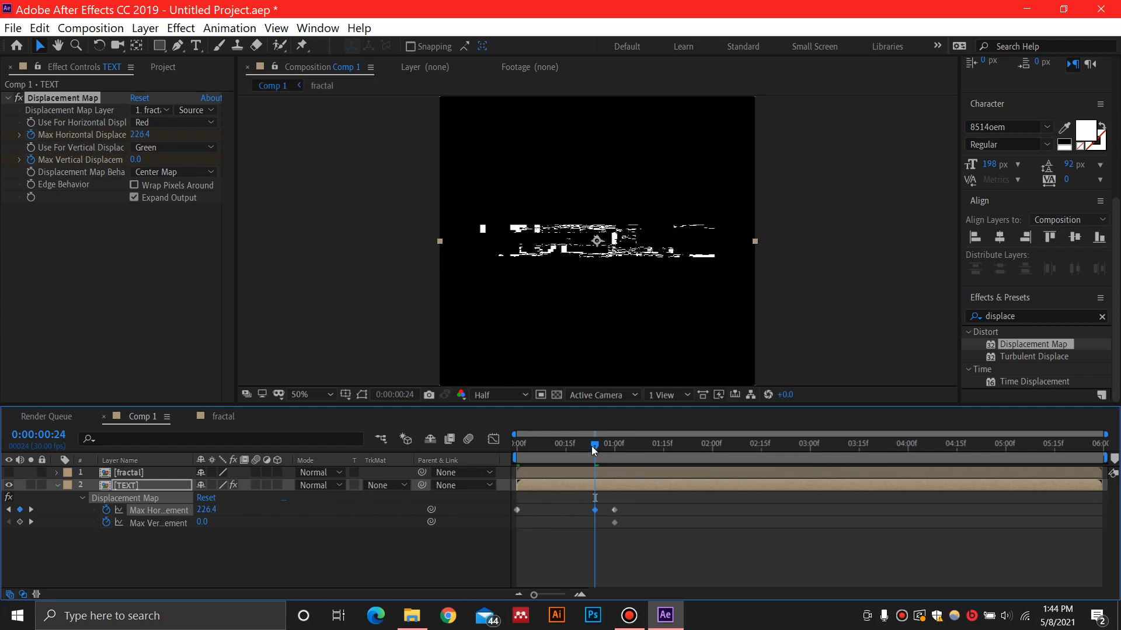
pyautogui.moveTo(591, 446); pyautogui.dragTo(475, 450)
pyautogui.press('space')
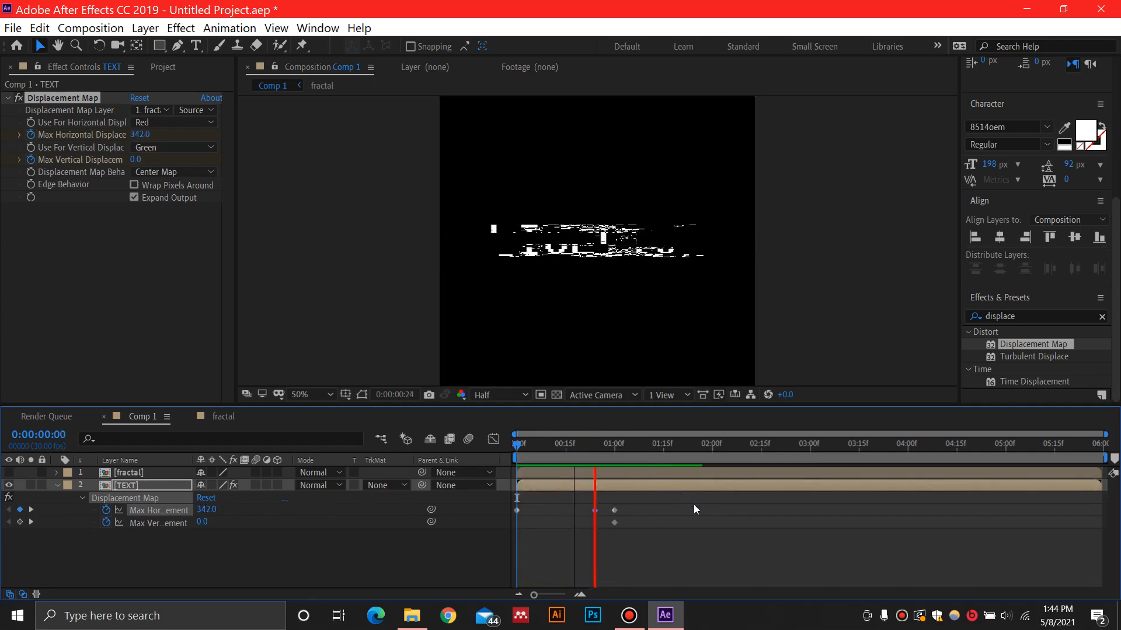
pyautogui.press('space')
# Keyframe max vertical displacement at 0 on 0:00:00:19 and at 55 on 0:00:00:24
pyautogui.moveTo(635, 450); pyautogui.dragTo(582, 450)
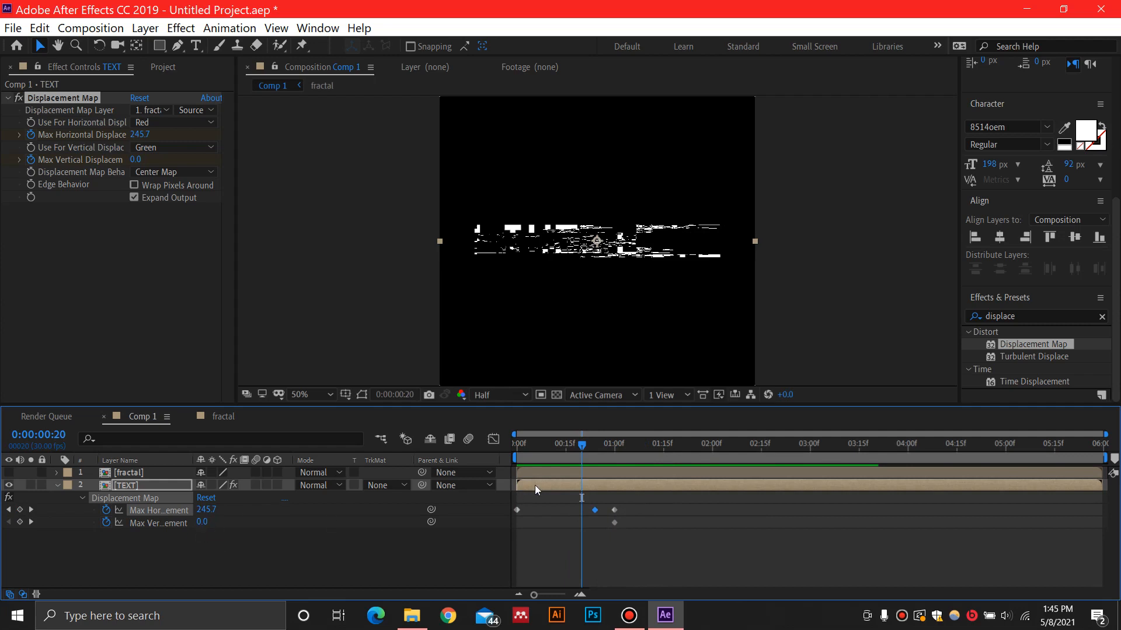
pyautogui.moveTo(582, 450); pyautogui.dragTo(579, 449)
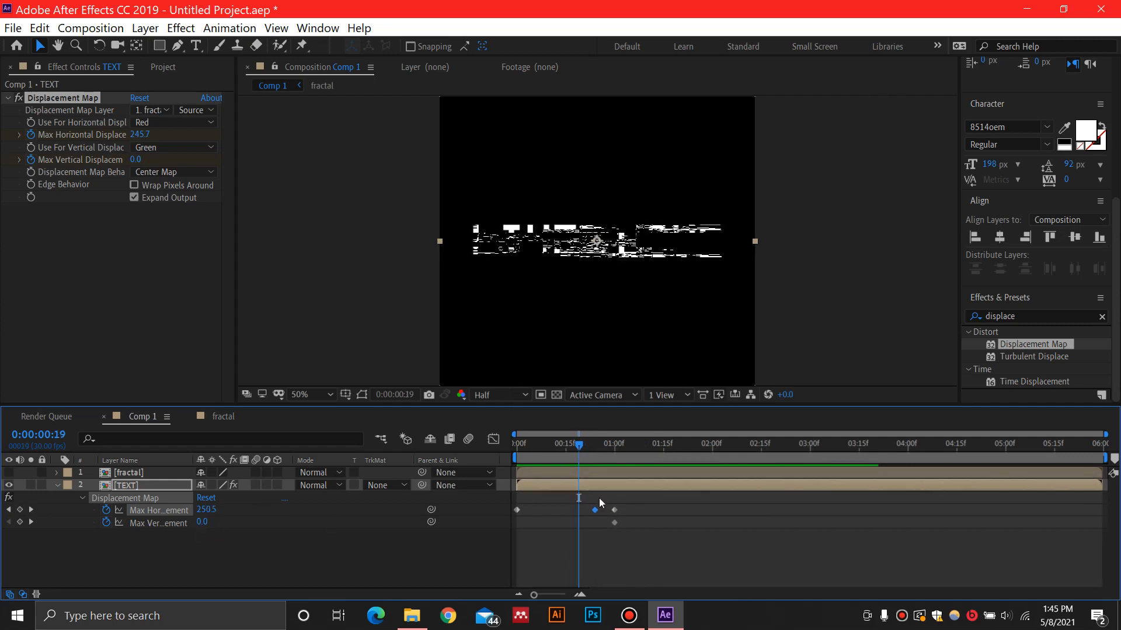
pyautogui.click(19, 522)
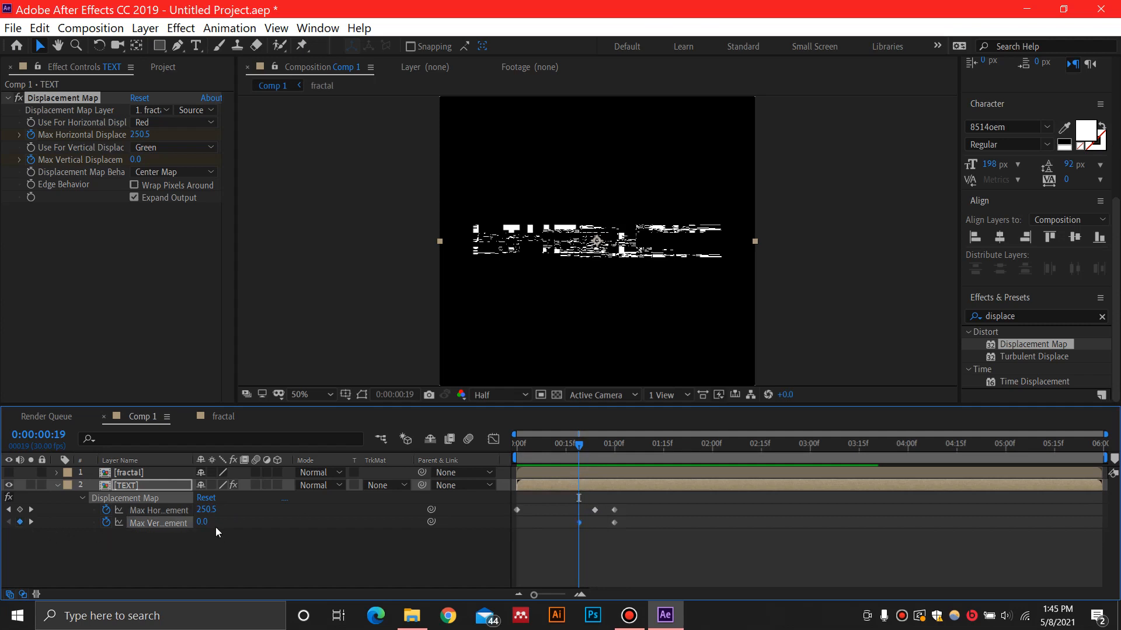
pyautogui.moveTo(582, 447); pyautogui.dragTo(597, 447)
pyautogui.moveTo(204, 524); pyautogui.dragTo(242, 521)
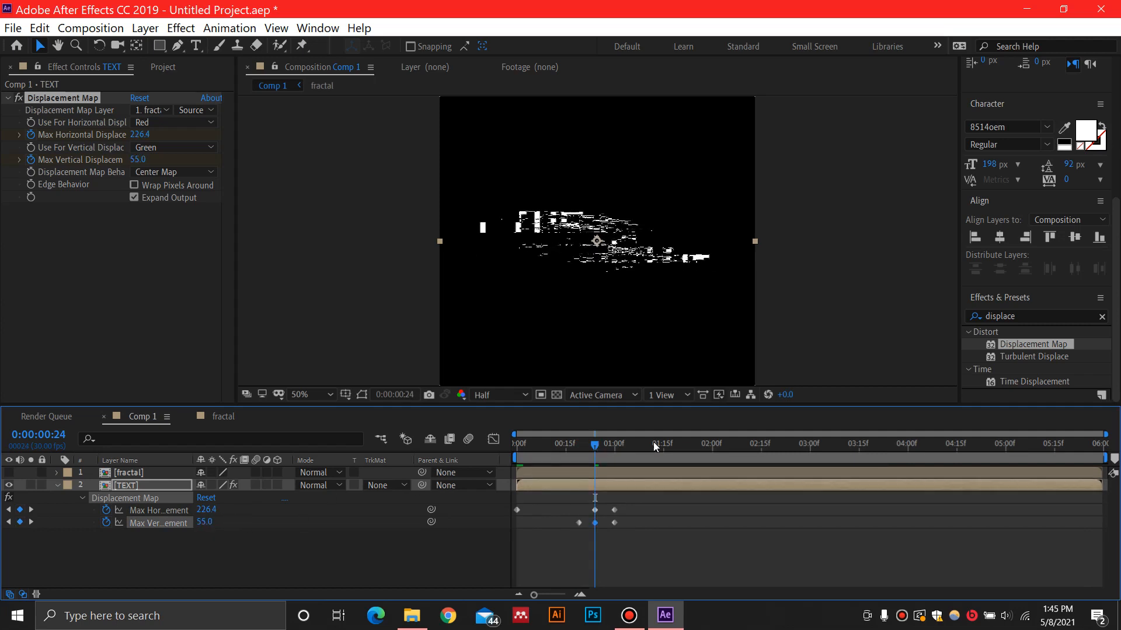
# Preview the combined horizontal and vertical glitch animation on the text from the start of Comp 1
pyautogui.moveTo(580, 443); pyautogui.dragTo(468, 442)
pyautogui.press('space')
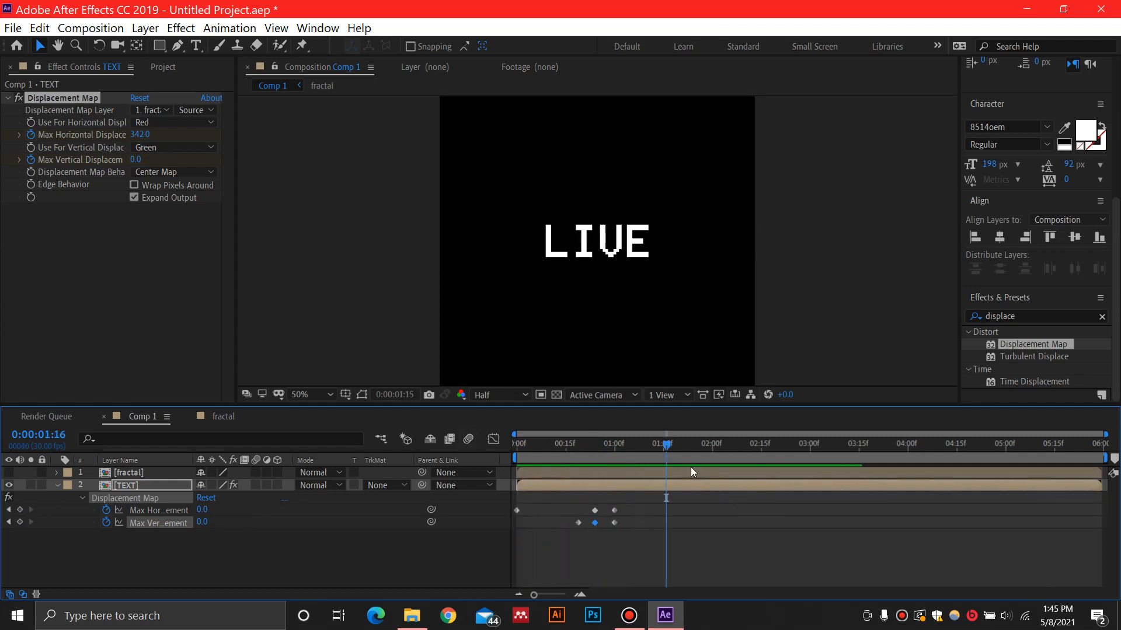
pyautogui.moveTo(636, 445); pyautogui.dragTo(482, 447)
pyautogui.press('space')
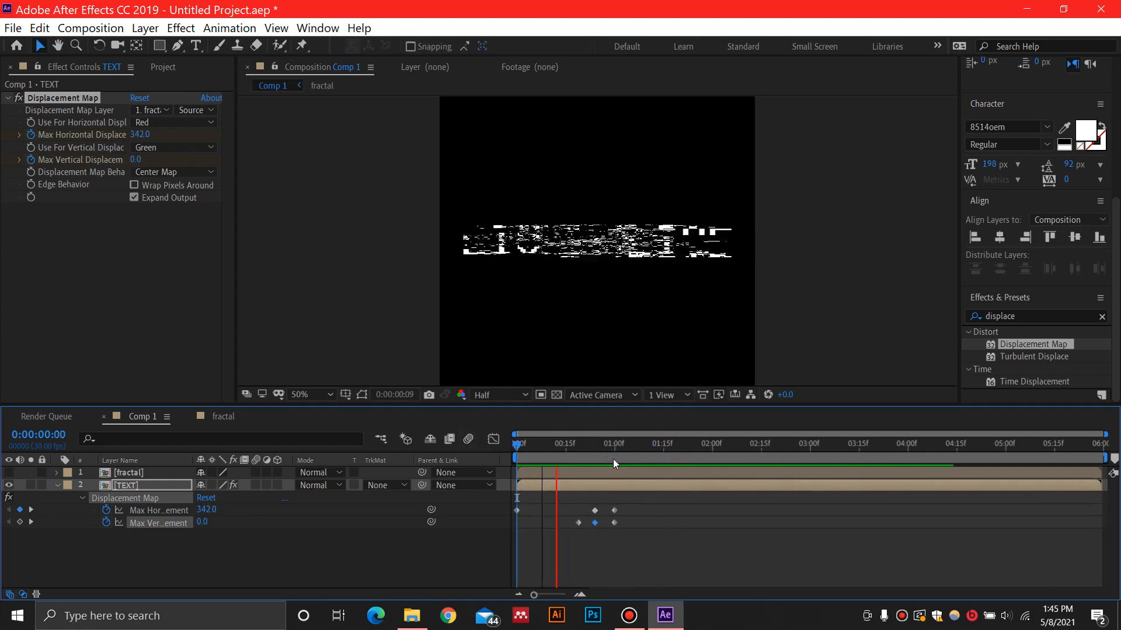
pyautogui.press('space')
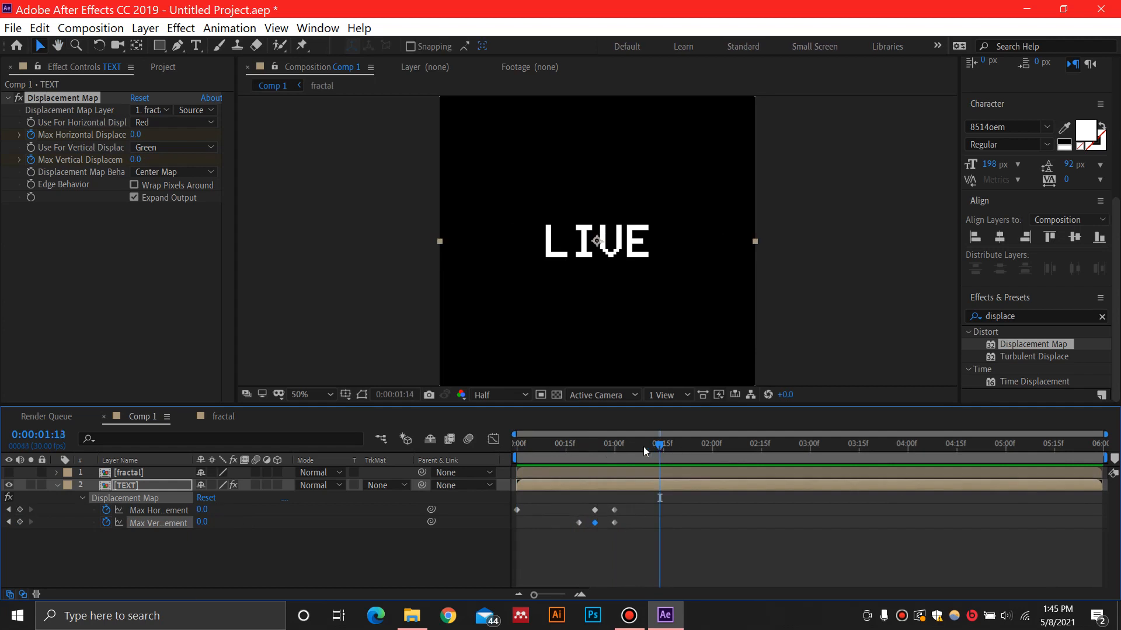
pyautogui.moveTo(643, 447); pyautogui.dragTo(499, 449)
pyautogui.press('space')
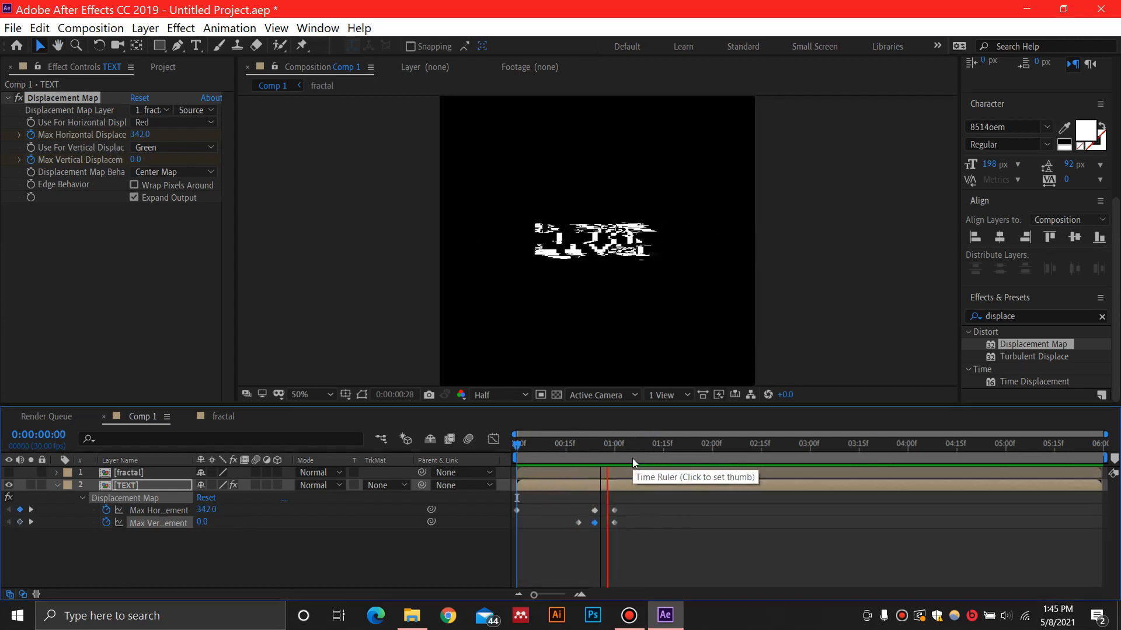
pyautogui.press('space')
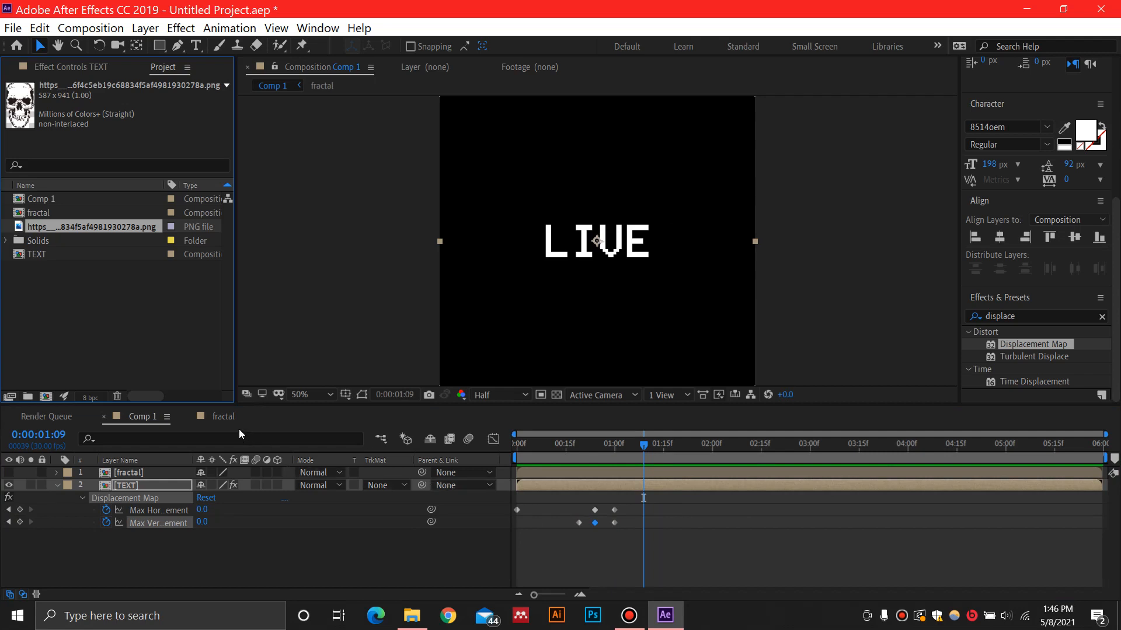
# Open the TEXT pre-composition and split the LIVE layer at 0:00:02:01
pyautogui.doubleClick(106, 487)
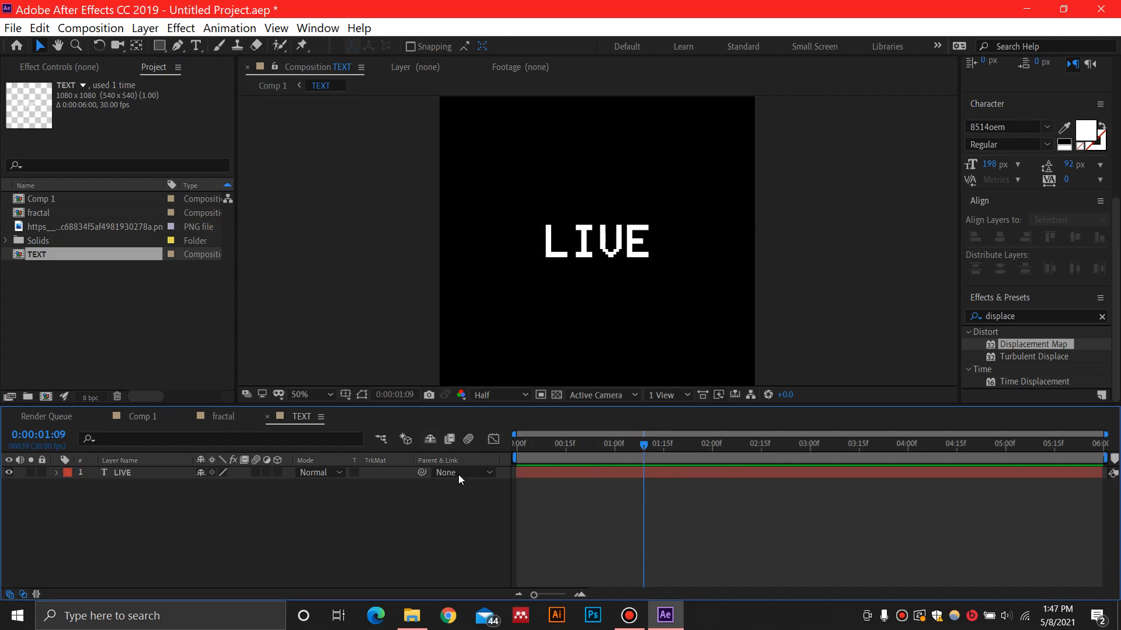
pyautogui.click(155, 475)
pyautogui.moveTo(644, 446); pyautogui.dragTo(714, 450)
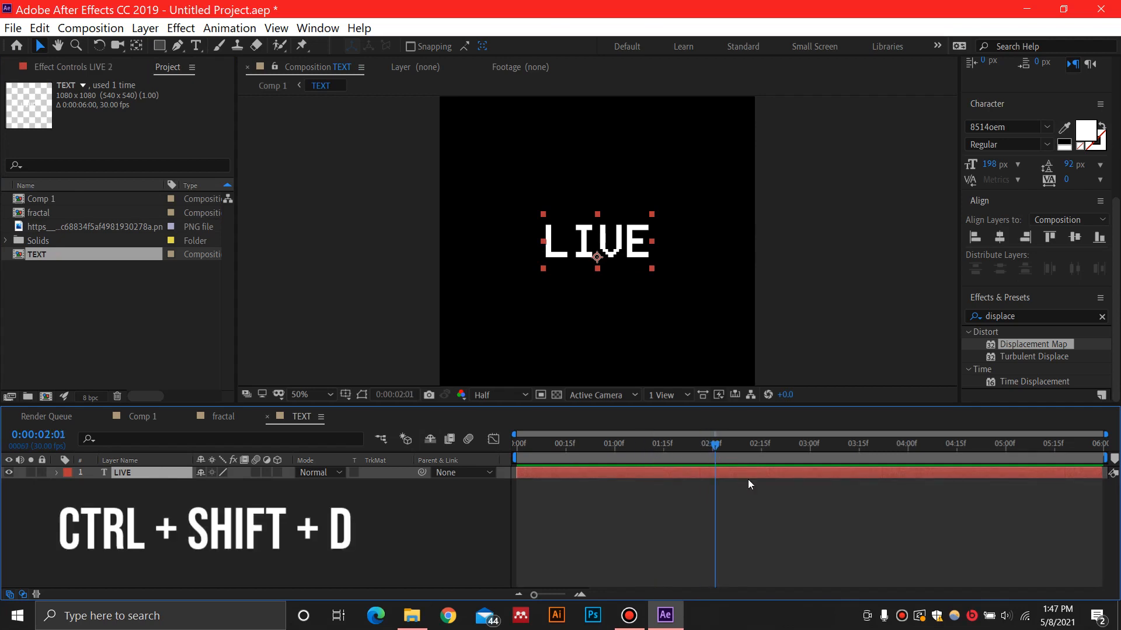
pyautogui.hotkey('ctrl', 'shift', 'd')
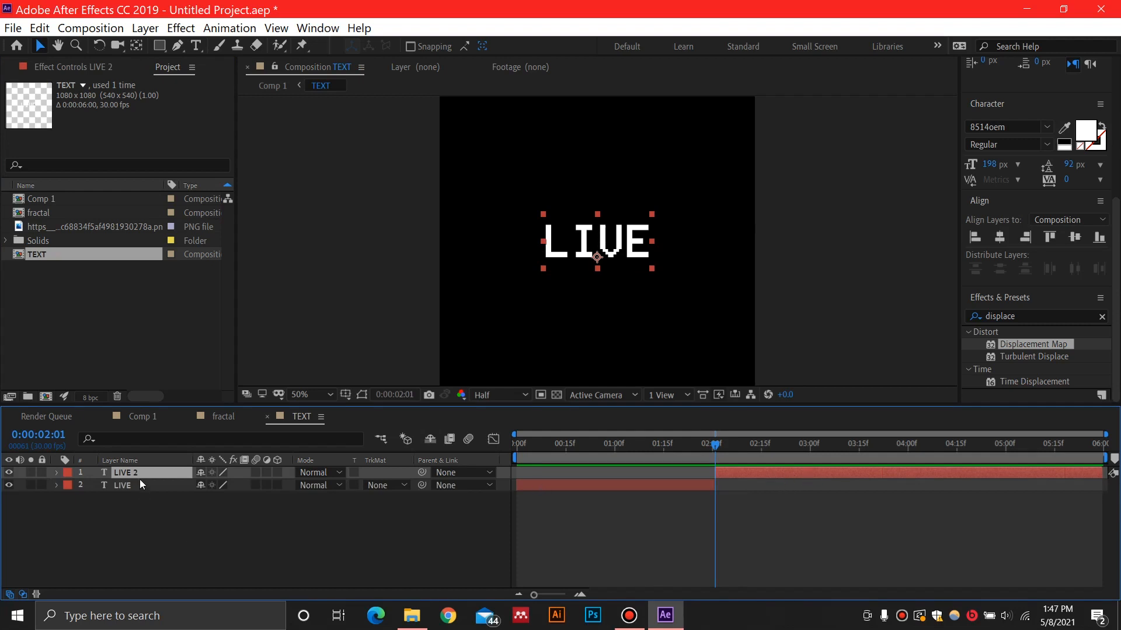
# Change the text of the split-off second layer to LIFE
pyautogui.doubleClick(597, 251)
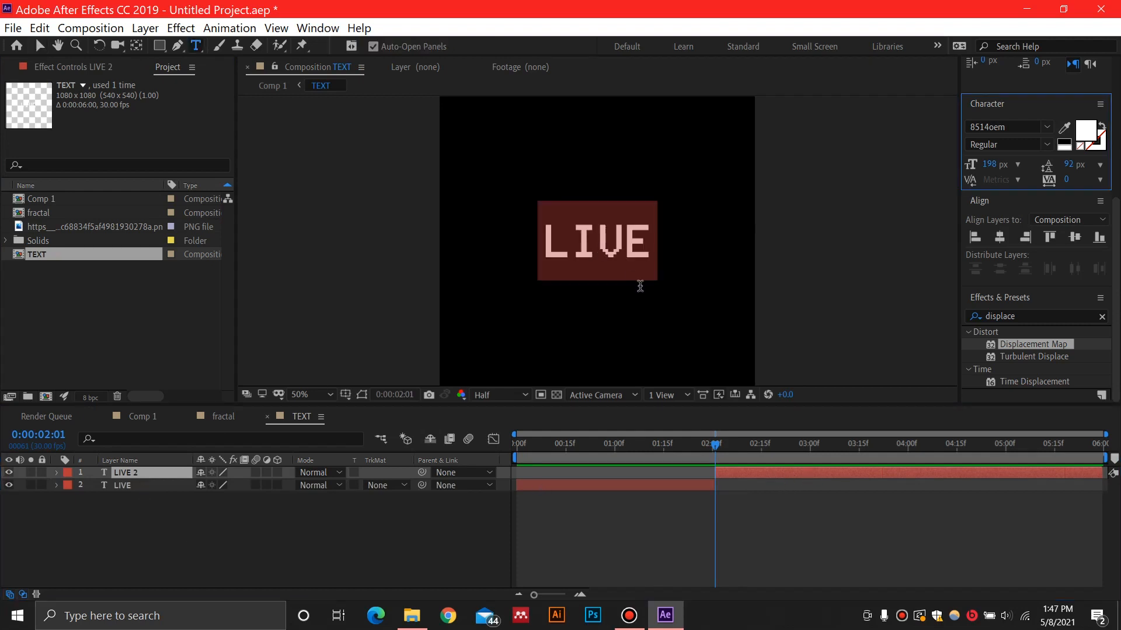
pyautogui.write('L')
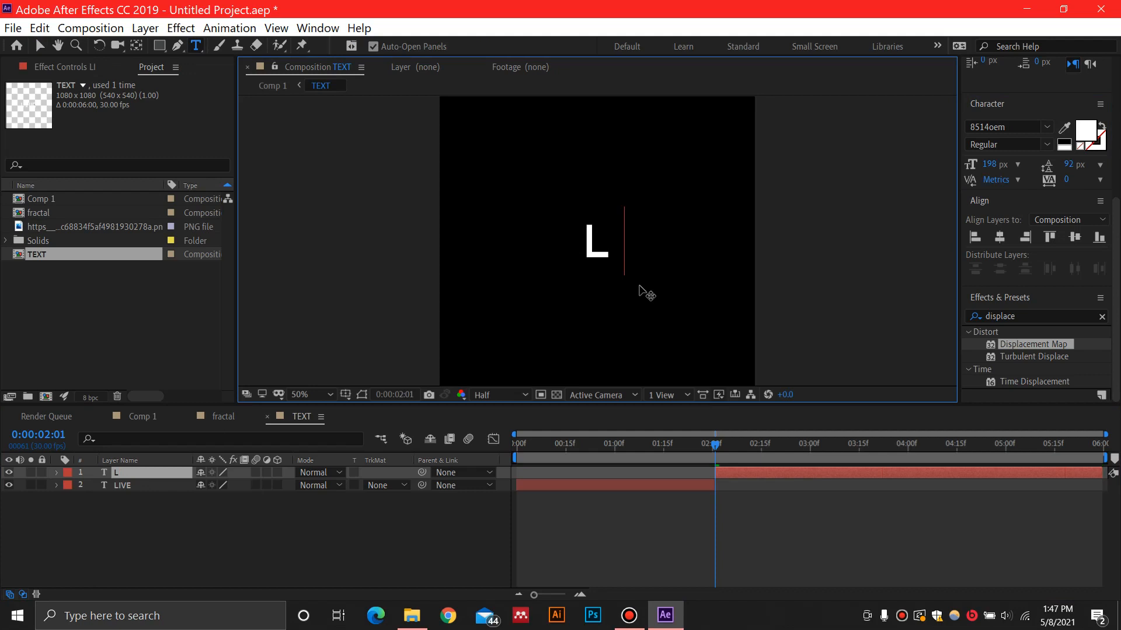
pyautogui.write('IFE')
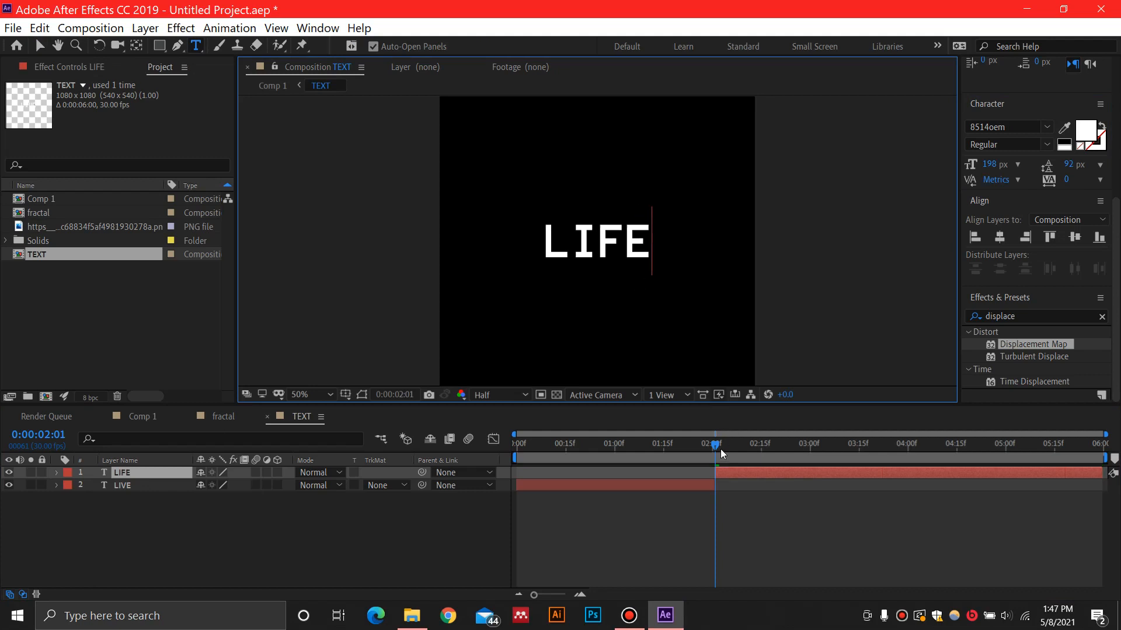
# Split the LIFE layer at 0:00:03:00
pyautogui.moveTo(720, 449); pyautogui.dragTo(810, 449)
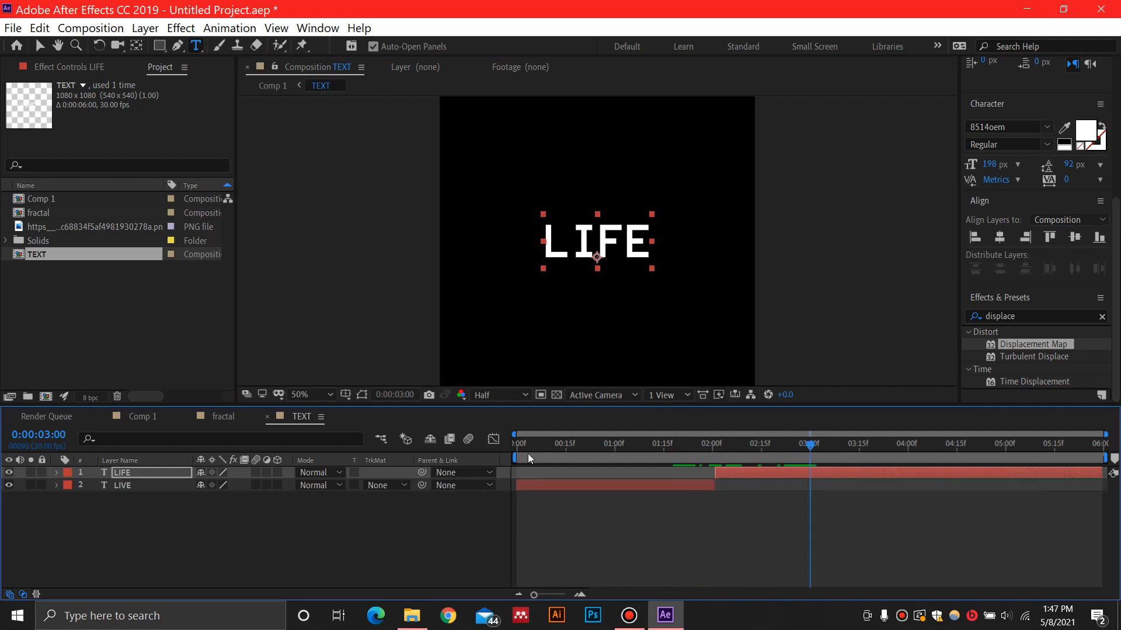
pyautogui.click(157, 472)
pyautogui.hotkey('ctrl', 'shift', 'd')
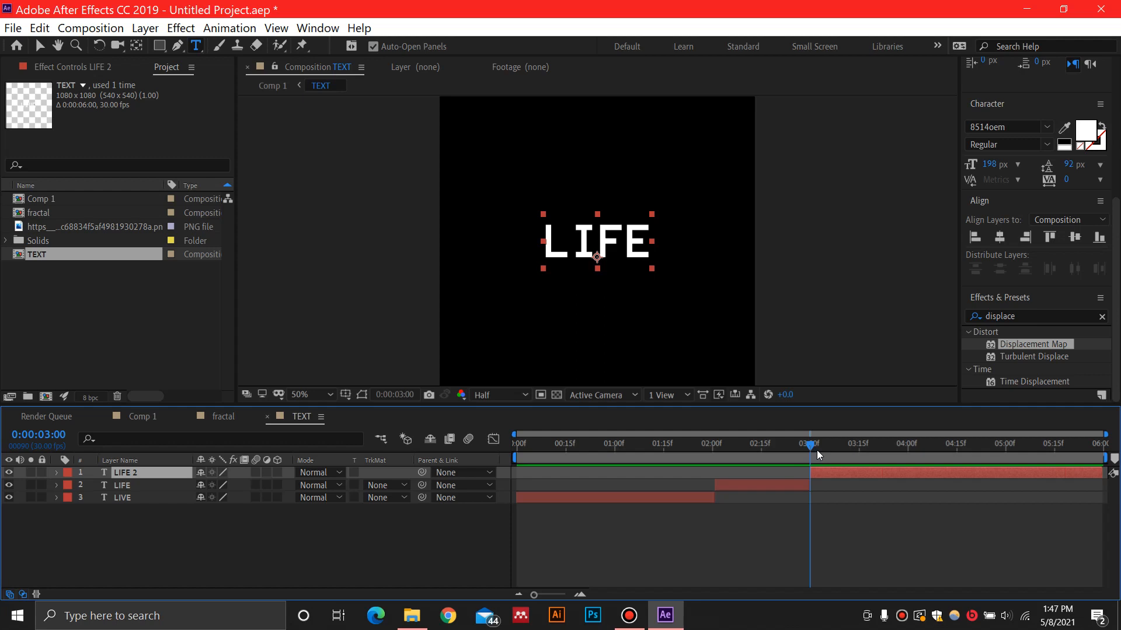
# Change the text of the new layer starting at 0:00:03:00 to GAME
pyautogui.moveTo(820, 449); pyautogui.dragTo(833, 449)
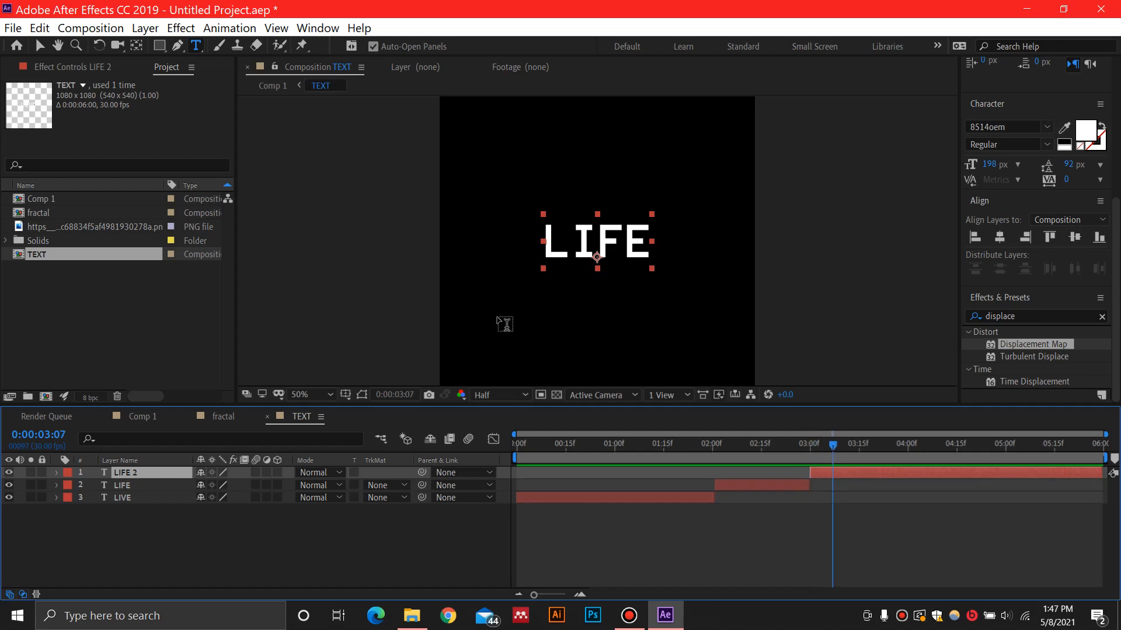
pyautogui.doubleClick(610, 252)
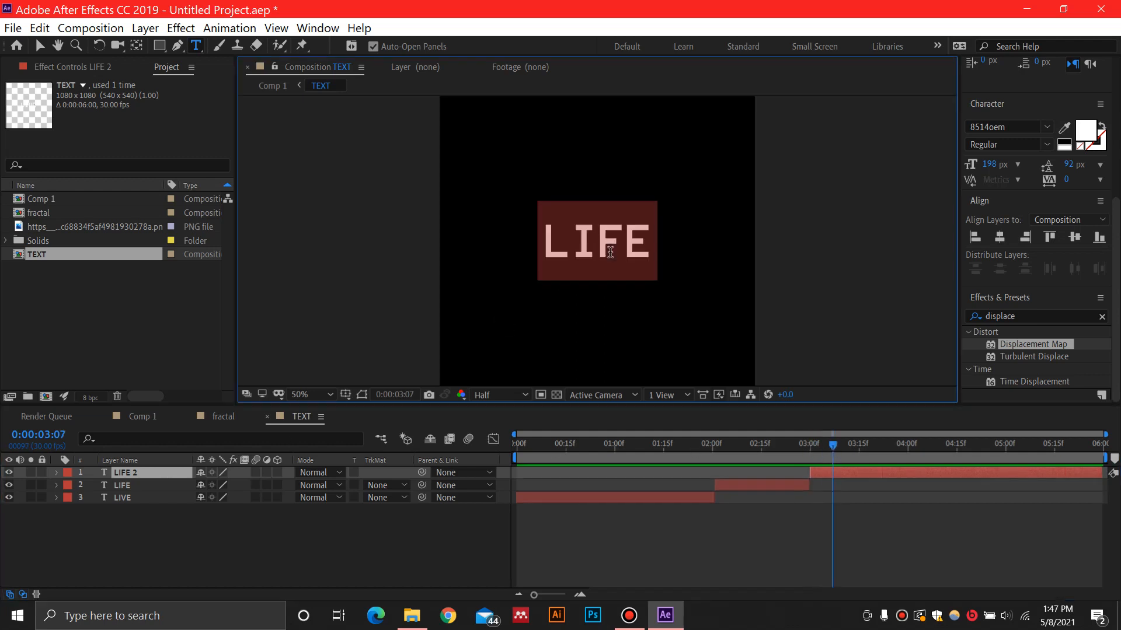
pyautogui.write('gam')
# Trim the end of the GAME layer to 0:00:04:00
pyautogui.moveTo(834, 449); pyautogui.dragTo(912, 453)
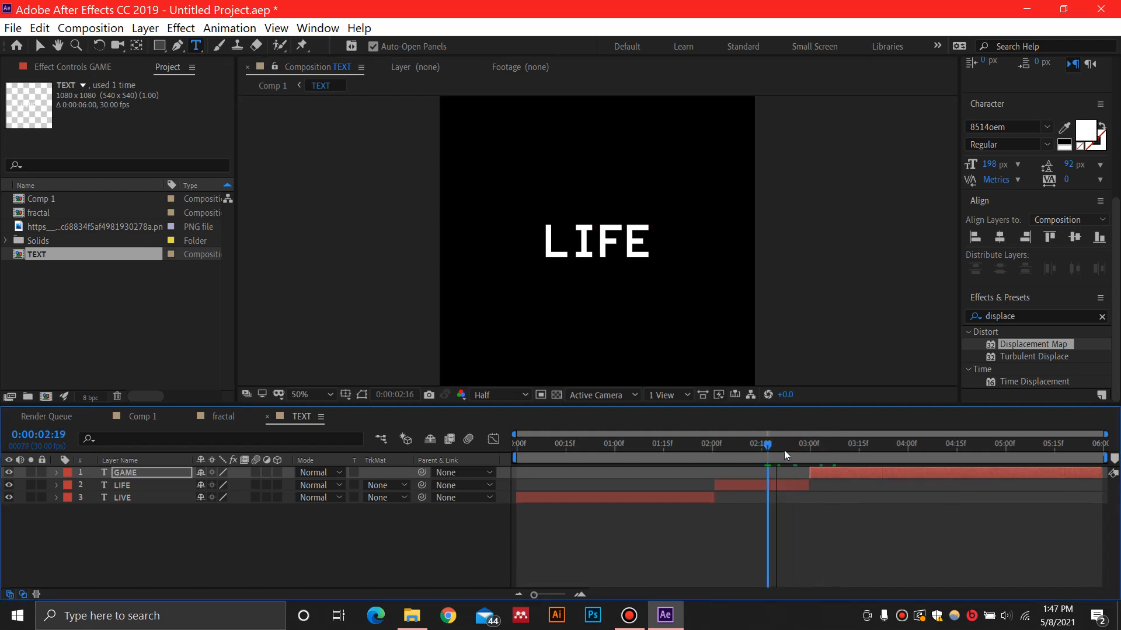
pyautogui.press('pageup')
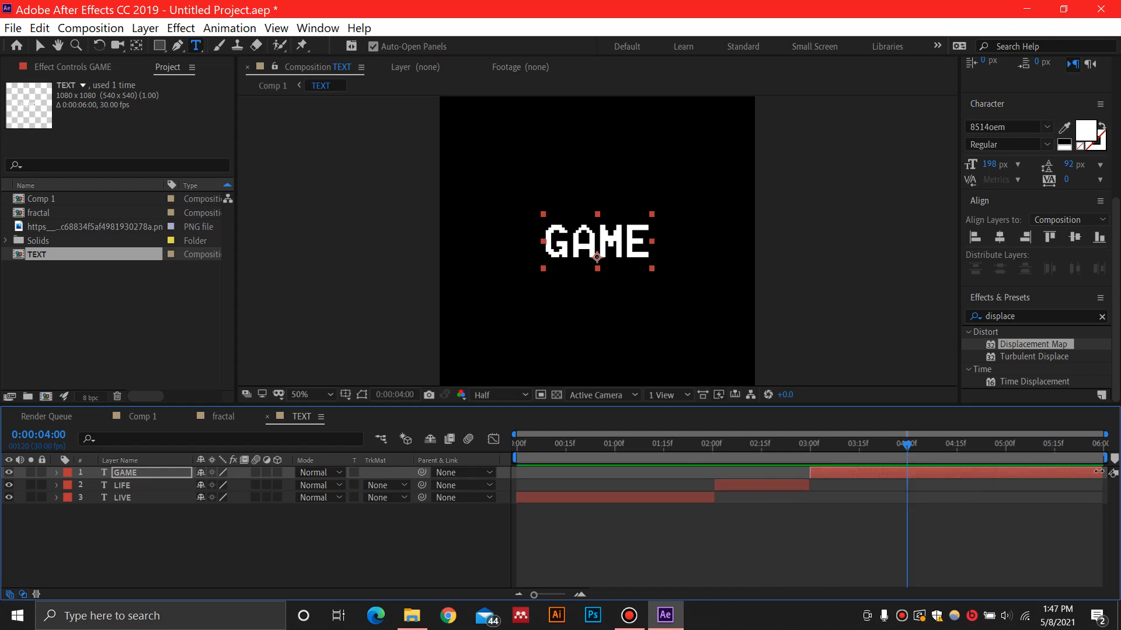
pyautogui.moveTo(1099, 471); pyautogui.dragTo(905, 472)
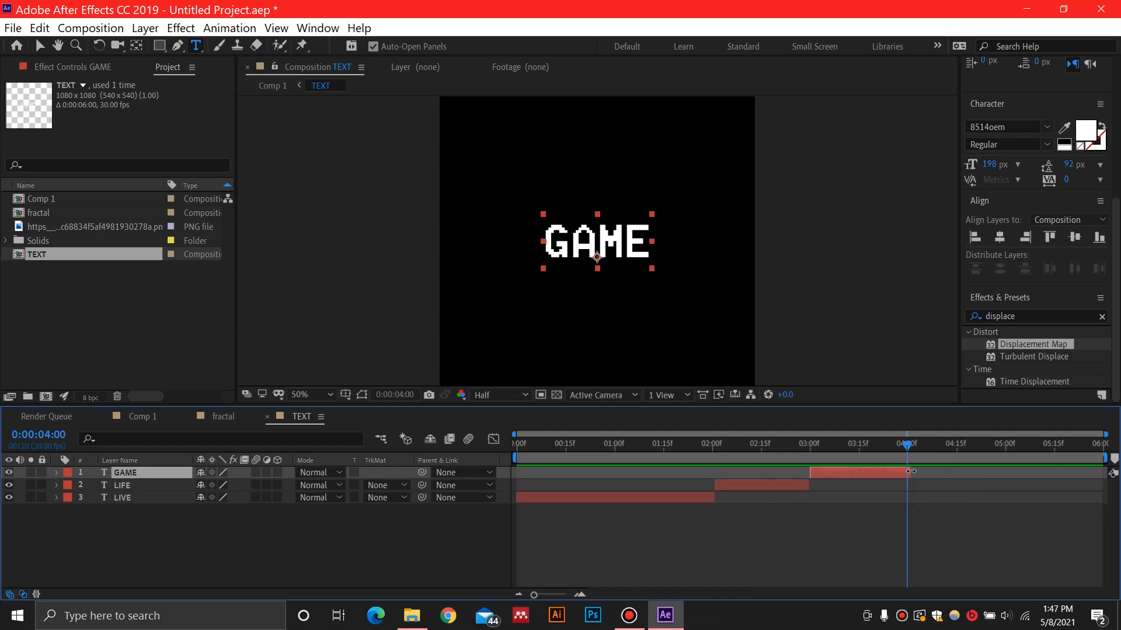
# Add the skull PNG image to the TEXT composition above the GAME layer
pyautogui.moveTo(907, 445); pyautogui.dragTo(894, 466)
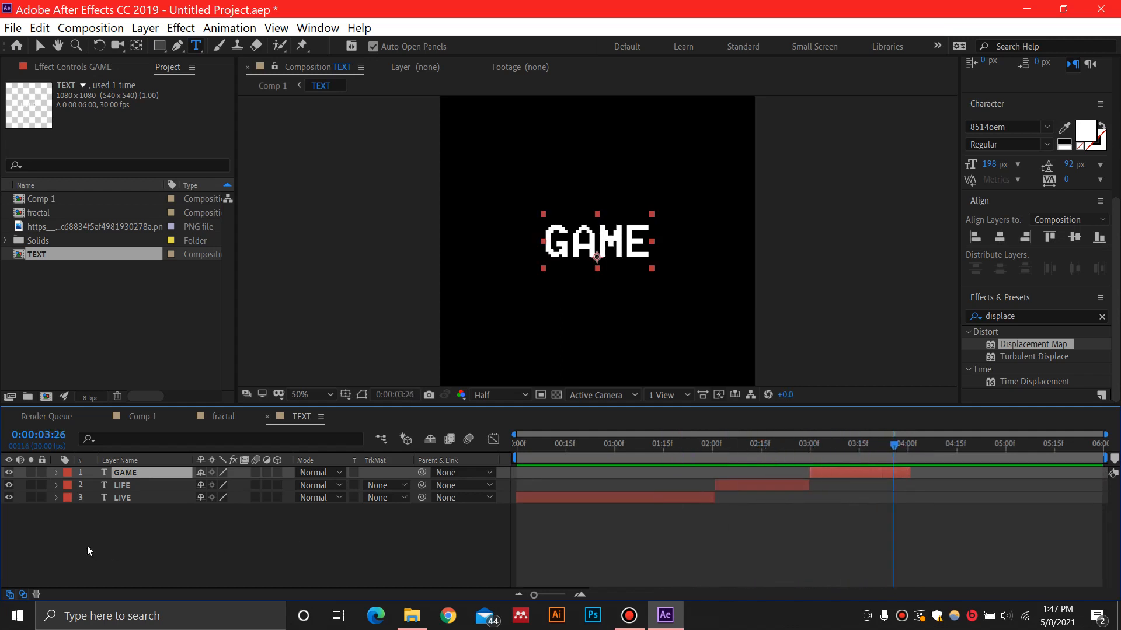
pyautogui.moveTo(75, 231); pyautogui.dragTo(117, 467)
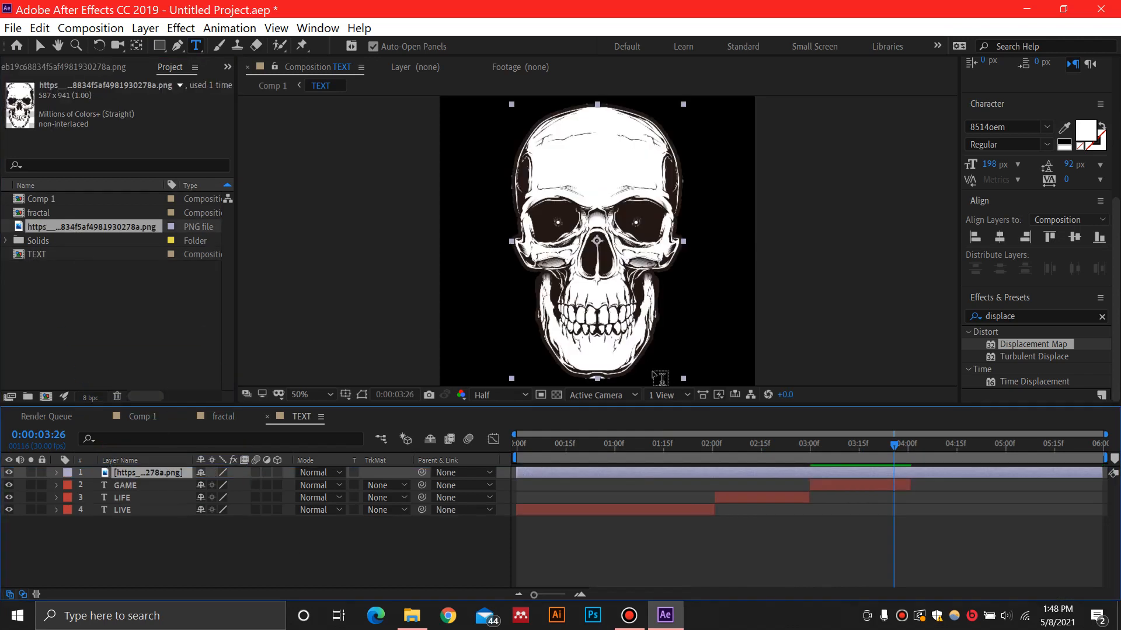
# Scale the skull image down proportionally to well under half its size and shift its layer to start where the GAME layer ends
pyautogui.press('v')
pyautogui.click(683, 383)
pyautogui.moveTo(682, 380); pyautogui.dragTo(635, 332)
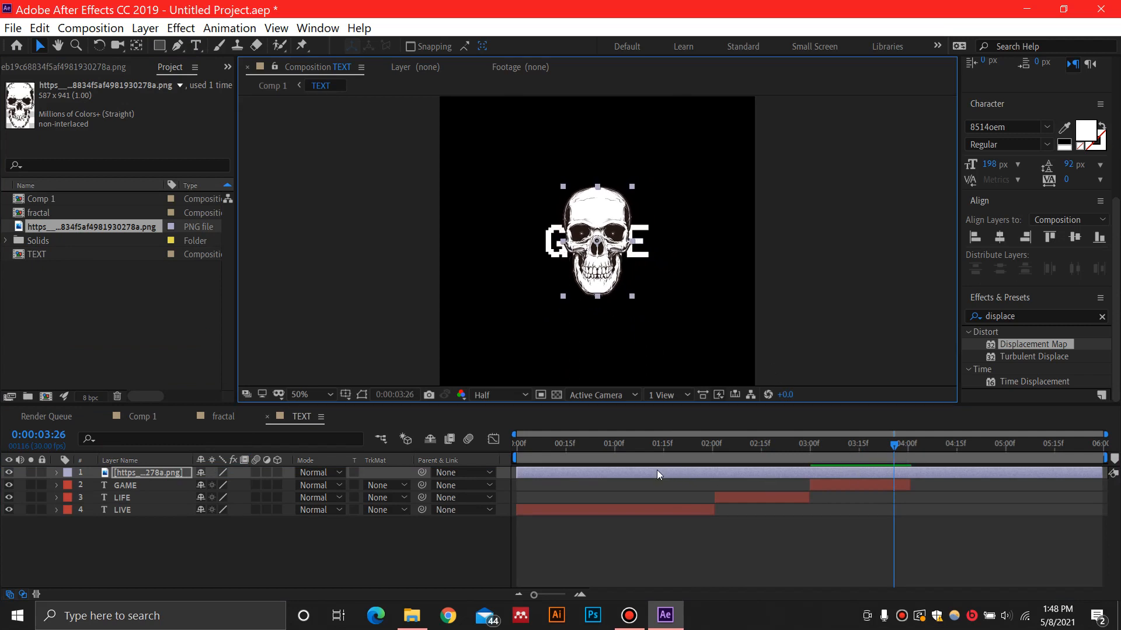
pyautogui.moveTo(612, 472); pyautogui.dragTo(993, 468)
# Add numbered composition markers 1, 2 and 3 in Comp 1 at 0:00:02:01, 0:00:03:00 and 0:00:04:01
pyautogui.moveTo(893, 445); pyautogui.dragTo(499, 455)
pyautogui.click(138, 417)
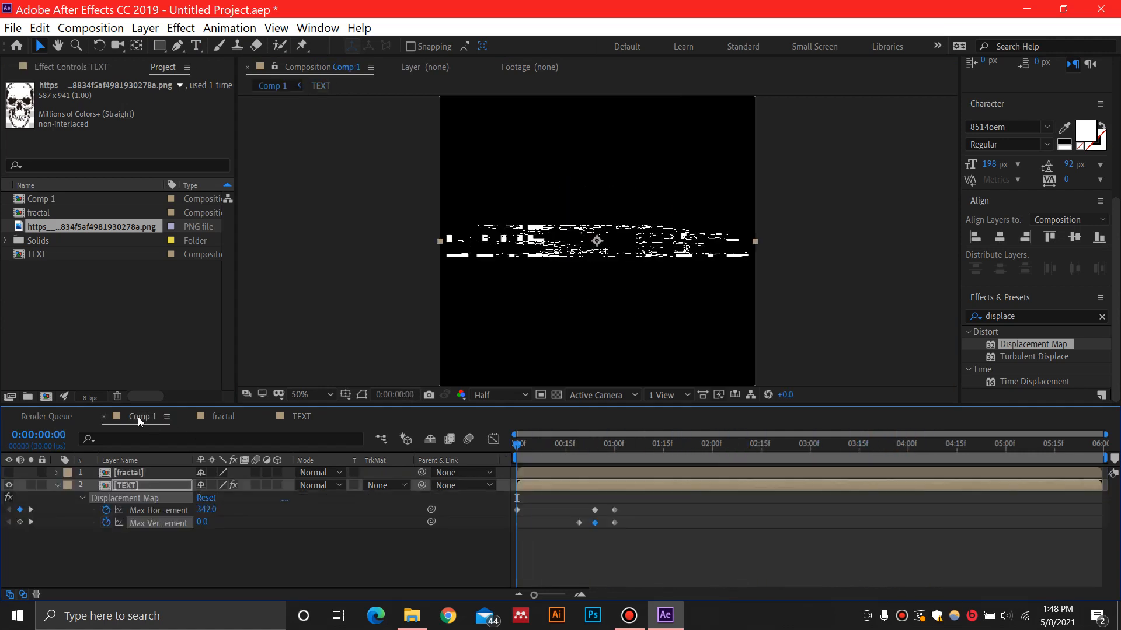
pyautogui.moveTo(513, 445); pyautogui.dragTo(712, 456)
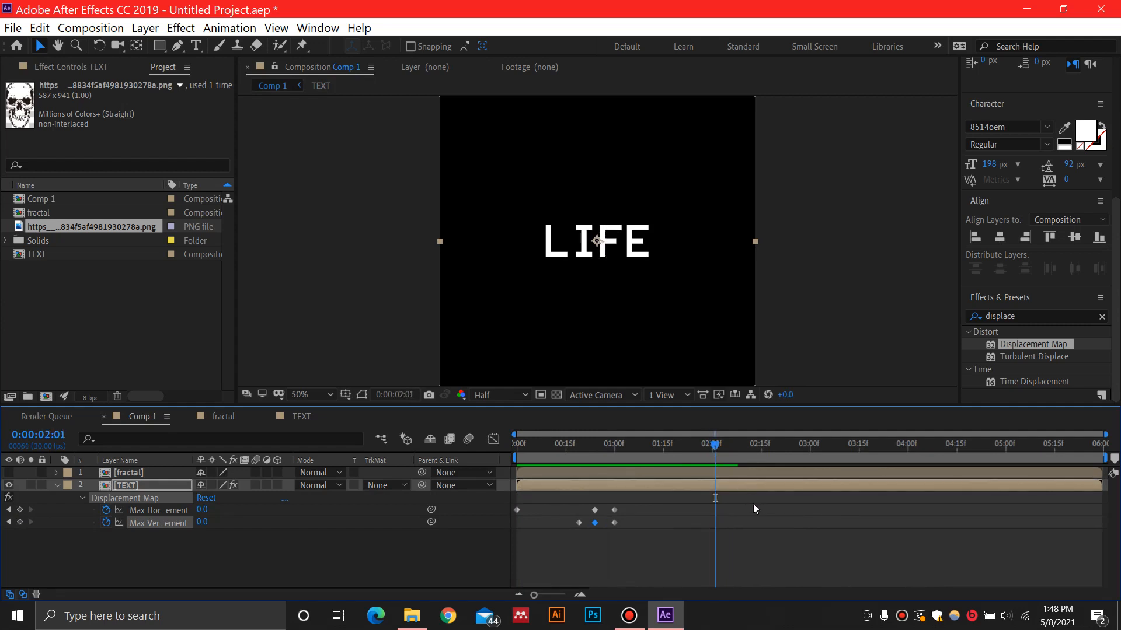
pyautogui.hotkey('shift', '1')
pyautogui.moveTo(716, 447); pyautogui.dragTo(811, 447)
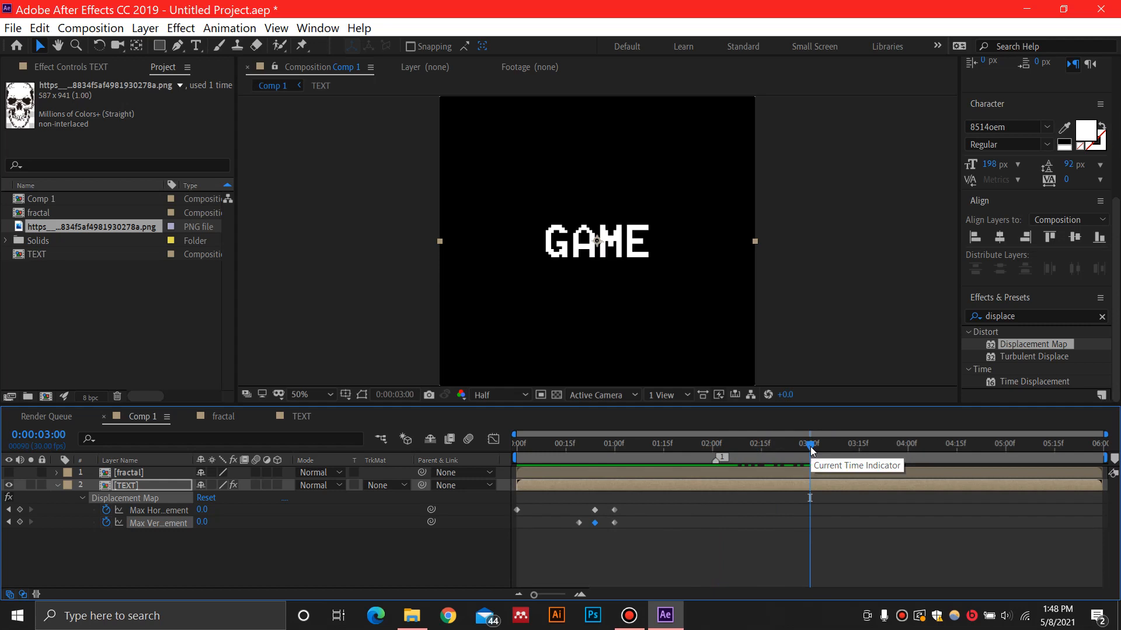
pyautogui.hotkey('shift', '2')
pyautogui.moveTo(811, 446)
pyautogui.mouseDown()
pyautogui.moveTo(926, 446)
pyautogui.moveTo(911, 447)
pyautogui.mouseUp()
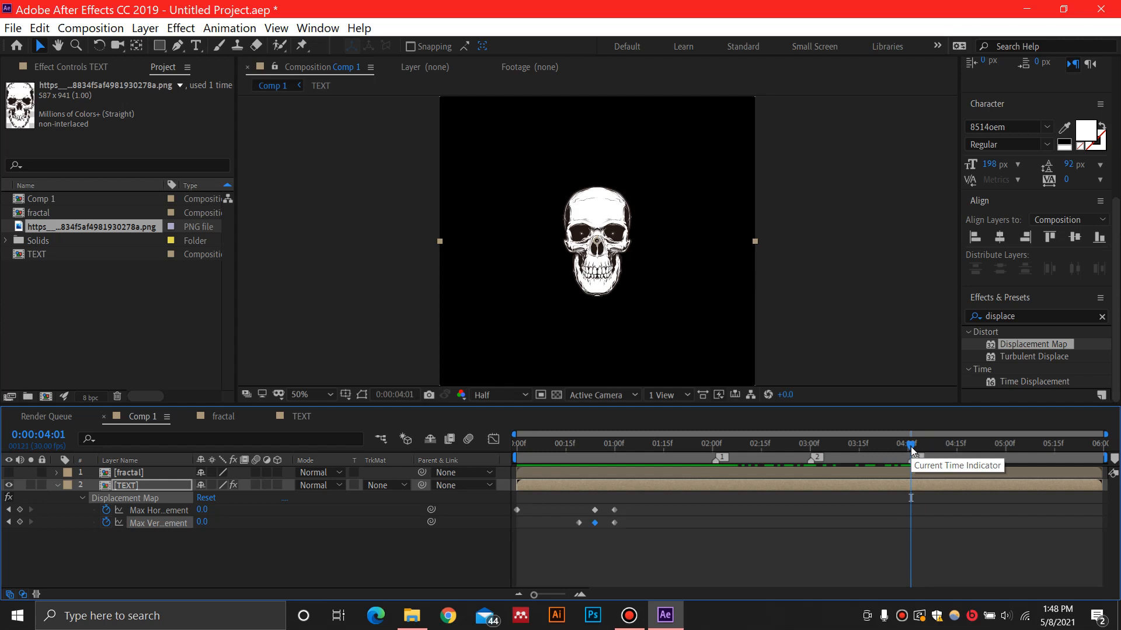
pyautogui.hotkey('shift', '3')
# Add keyframes for Max Horizontal and Max Vertical Displacement of the TEXT layer at marker 1, 0:00:02:01
pyautogui.moveTo(910, 446)
pyautogui.mouseDown()
pyautogui.moveTo(725, 457)
pyautogui.moveTo(975, 453)
pyautogui.moveTo(663, 466)
pyautogui.moveTo(723, 467)
pyautogui.moveTo(671, 450)
pyautogui.moveTo(715, 450)
pyautogui.mouseUp()
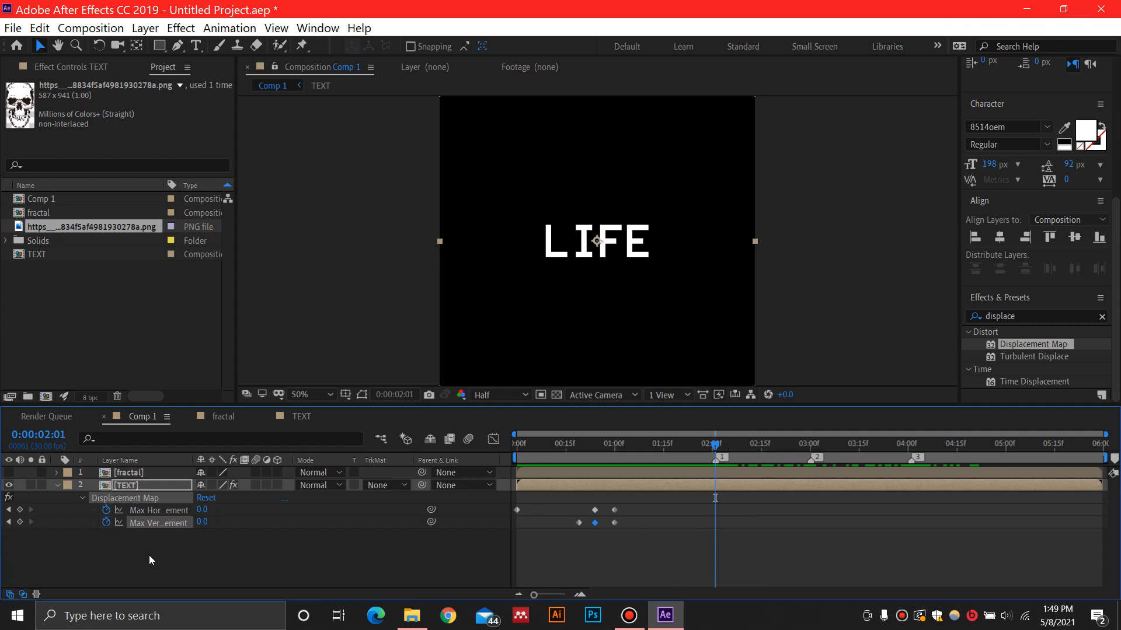
pyautogui.press('space')
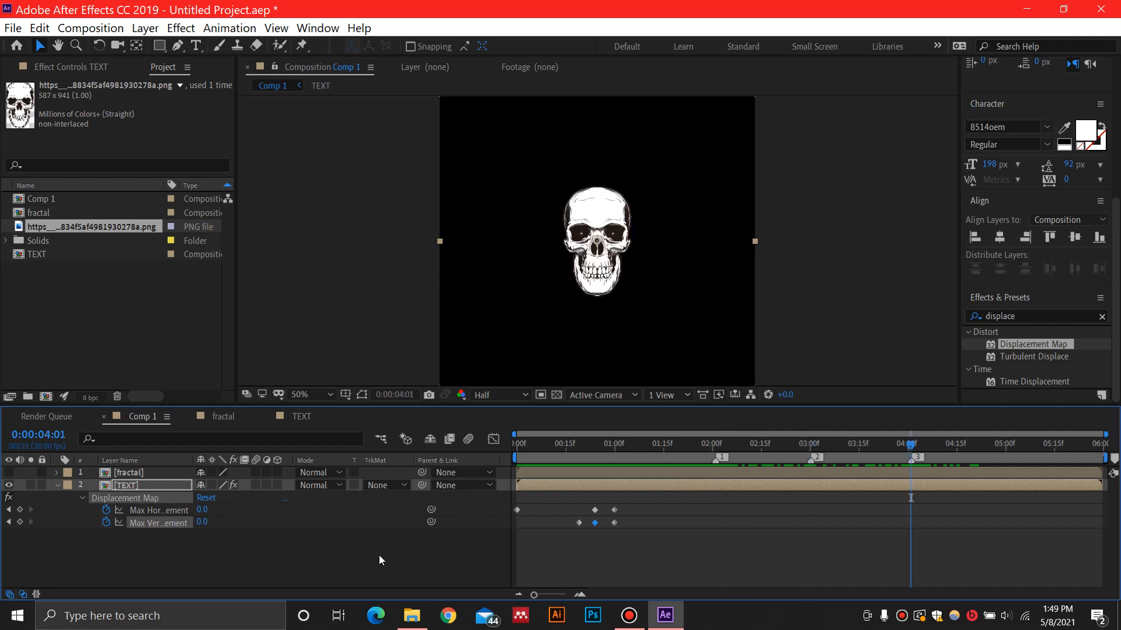
pyautogui.press('1')
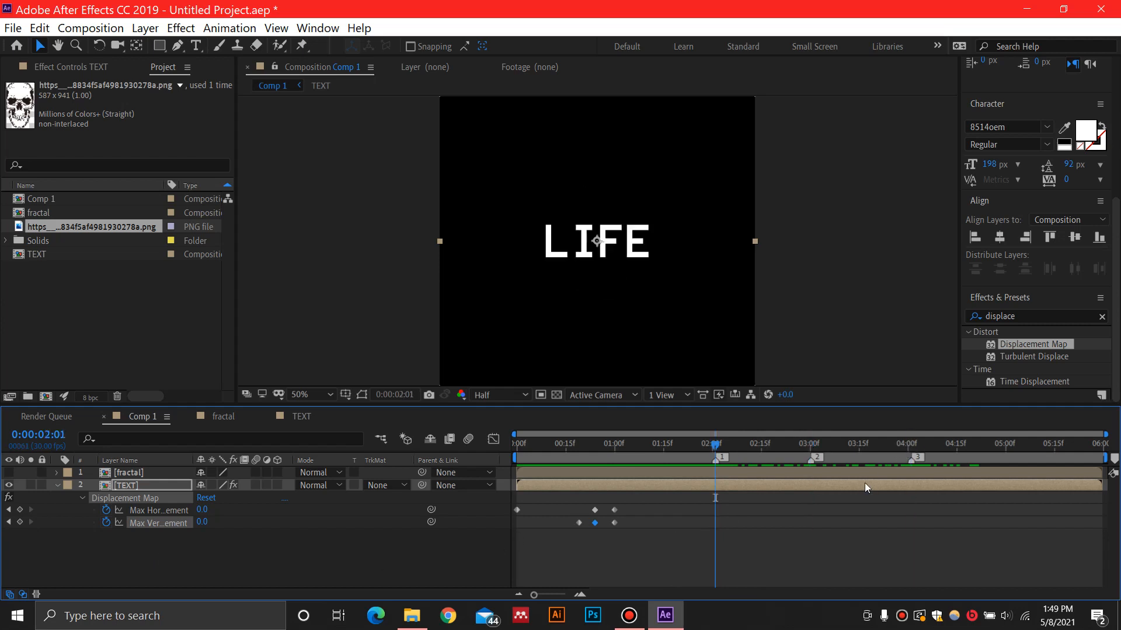
pyautogui.click(20, 509)
pyautogui.click(20, 522)
# Keyframe the TEXT layer's Max Horizontal Displacement to 80 and Max Vertical Displacement to 29 at 0:00:02:05
pyautogui.click(729, 444)
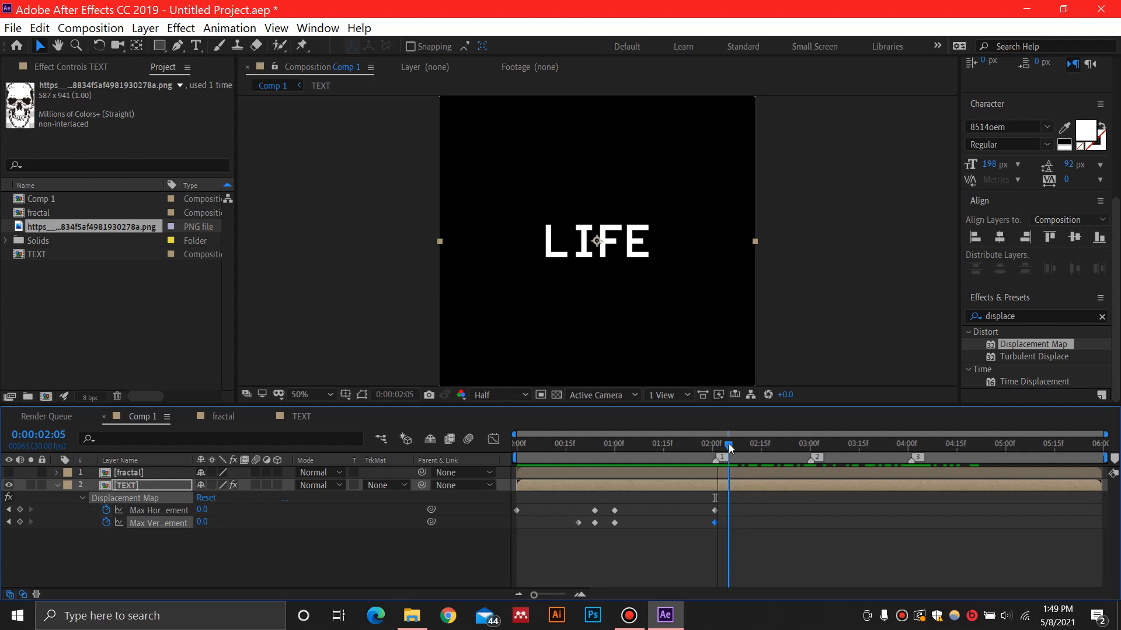
pyautogui.moveTo(204, 511); pyautogui.dragTo(263, 510)
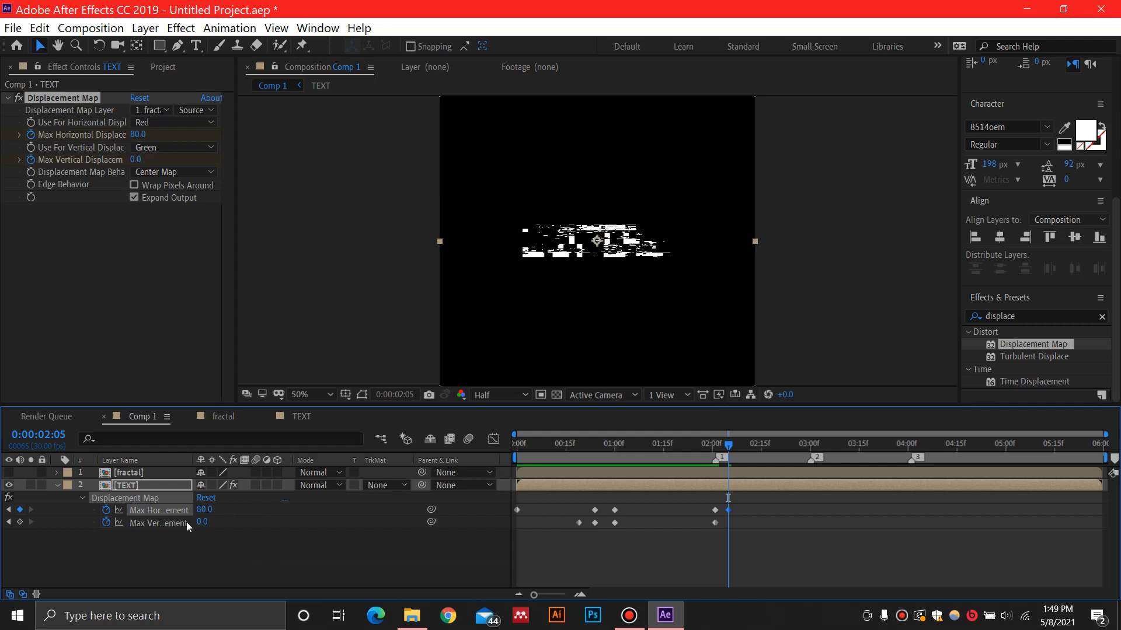
pyautogui.moveTo(202, 523); pyautogui.dragTo(224, 523)
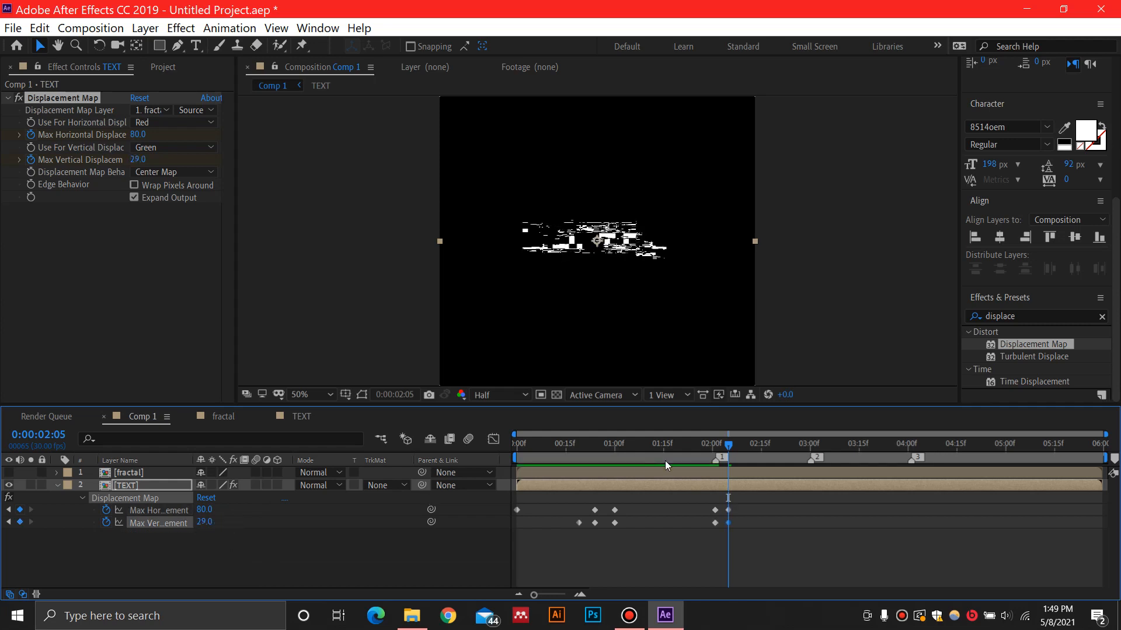
# Keyframe both Max Horizontal and Max Vertical Displacement back to 0 at 0:00:02:09 and preview the LIFE glitch
pyautogui.moveTo(730, 446); pyautogui.dragTo(741, 447)
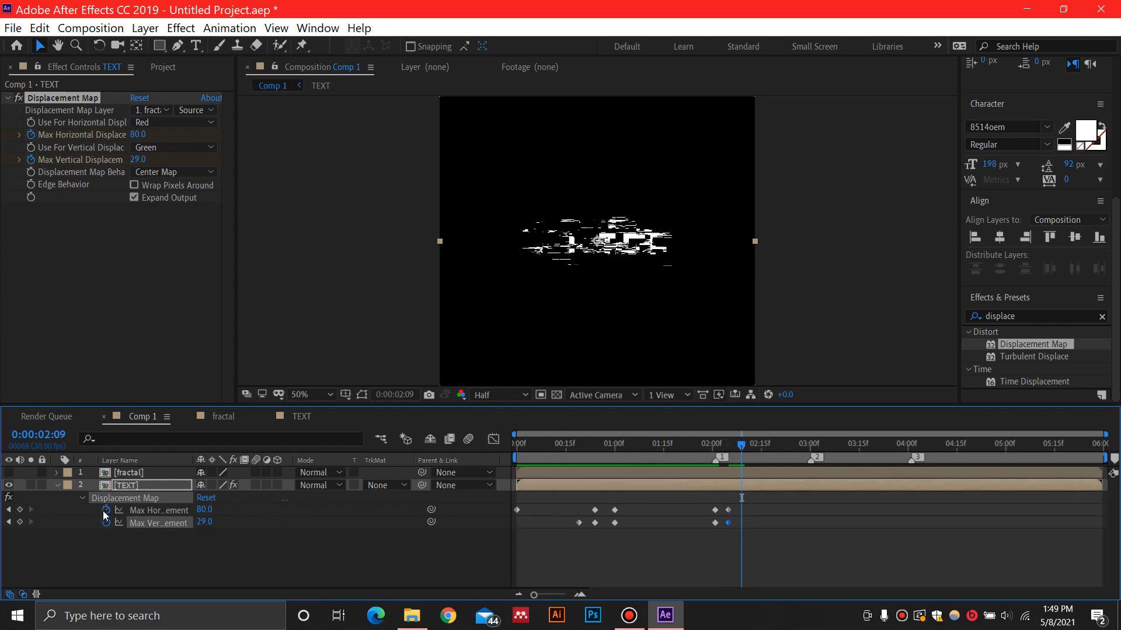
pyautogui.click(204, 510)
pyautogui.write('0')
pyautogui.press('Tab')
pyautogui.write('0')
pyautogui.press('Return')
pyautogui.moveTo(740, 444); pyautogui.dragTo(696, 444)
pyautogui.press('space')
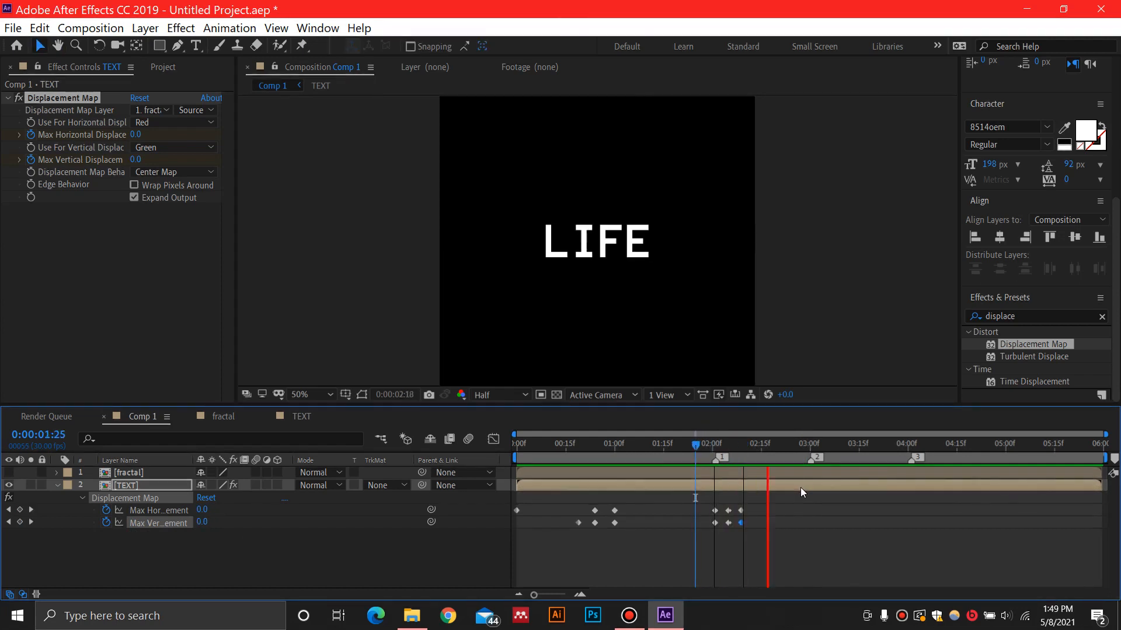
# Copy the six displacement keyframes around marker 1 and paste them at markers 2 and 3
pyautogui.moveTo(809, 451); pyautogui.dragTo(699, 445)
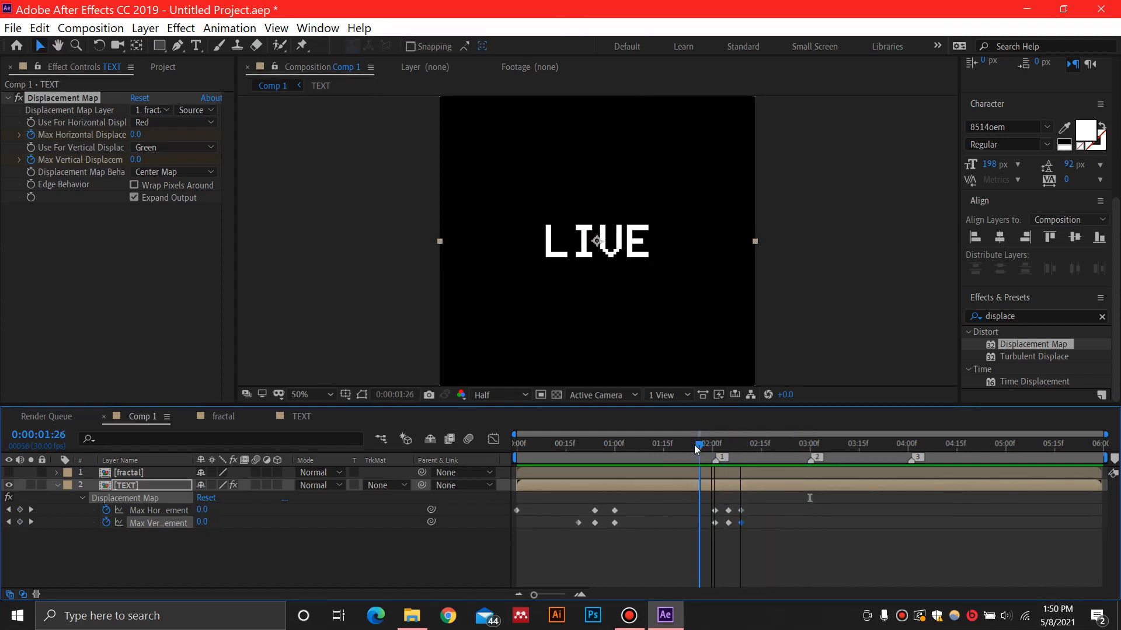
pyautogui.moveTo(762, 504); pyautogui.dragTo(705, 533)
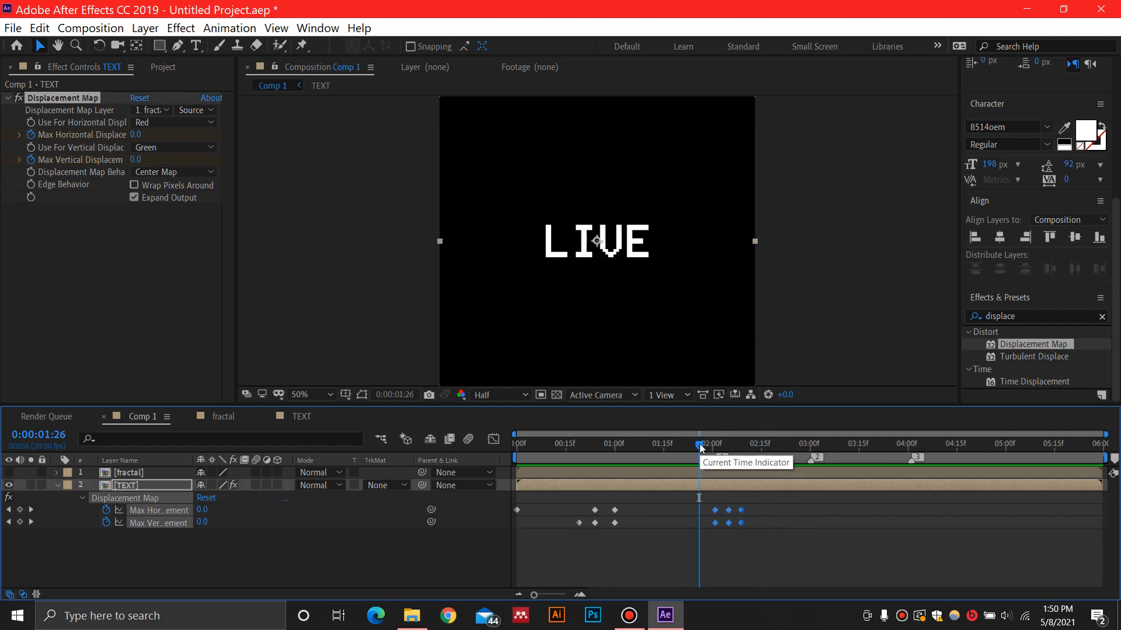
pyautogui.press('2')
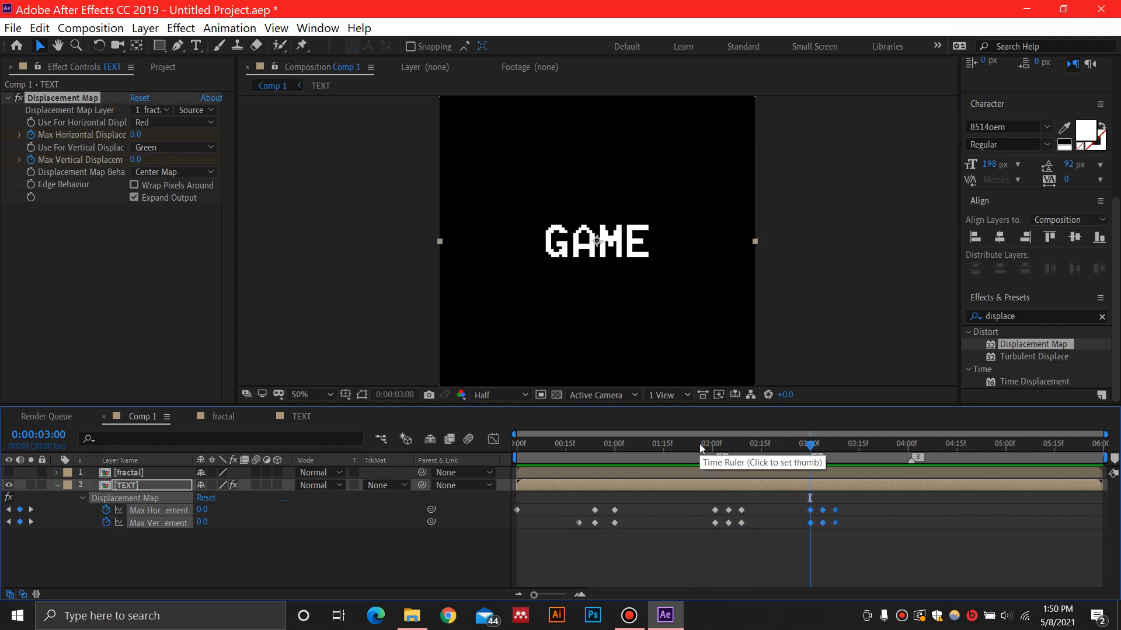
pyautogui.press('3')
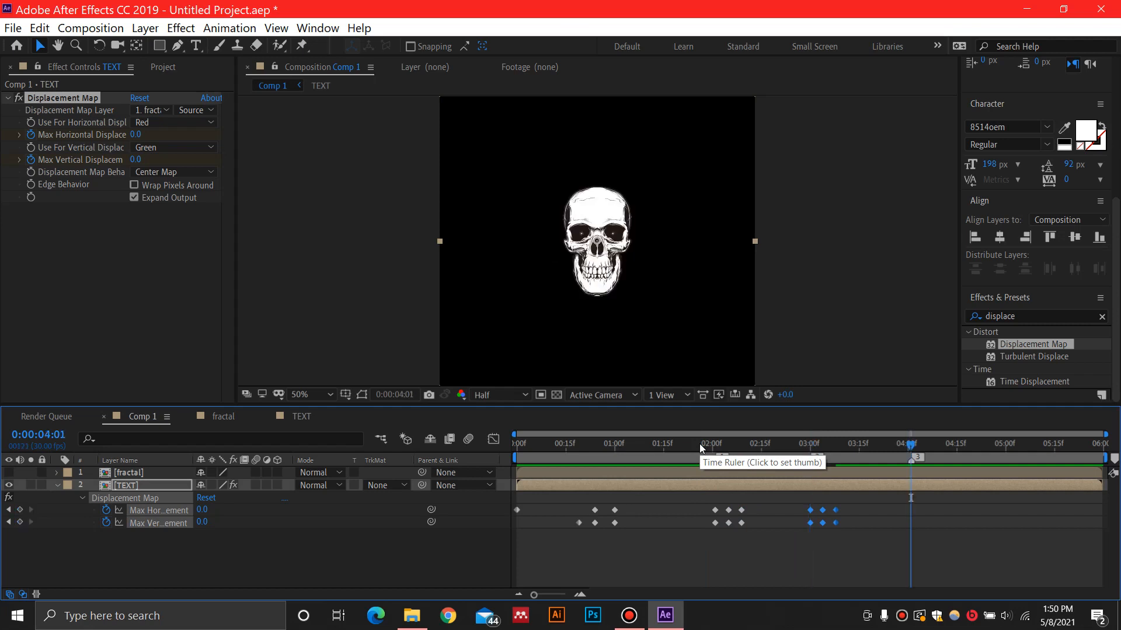
pyautogui.hotkey('ctrl', 'v')
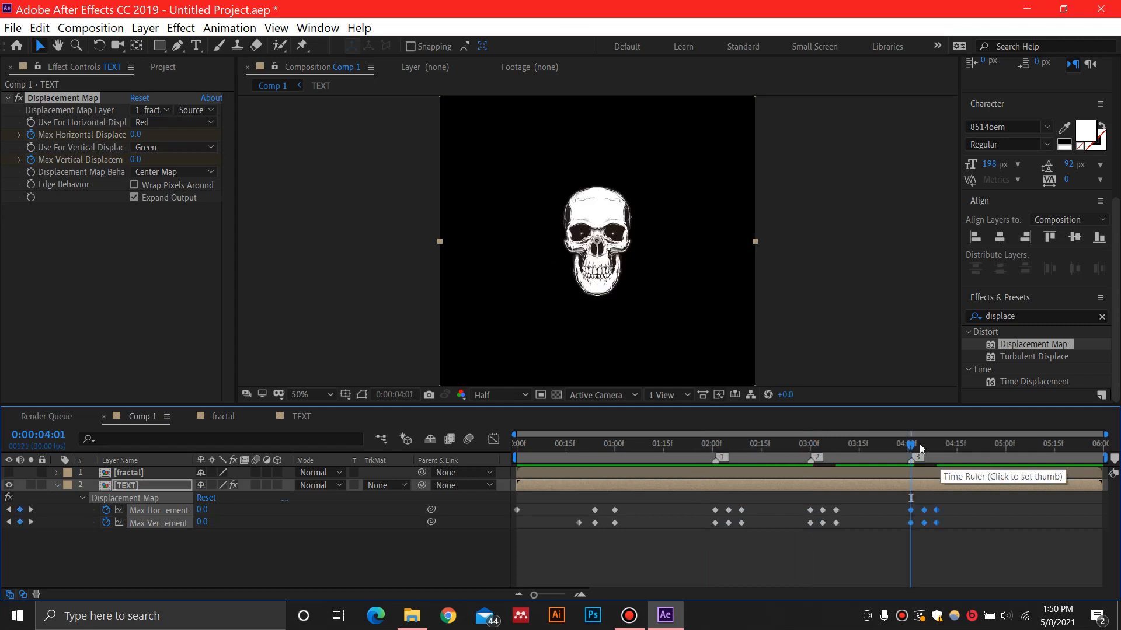
# Preview the glitch transitions in Comp 1 through to the skull
pyautogui.moveTo(911, 446); pyautogui.dragTo(547, 464)
pyautogui.press('space')
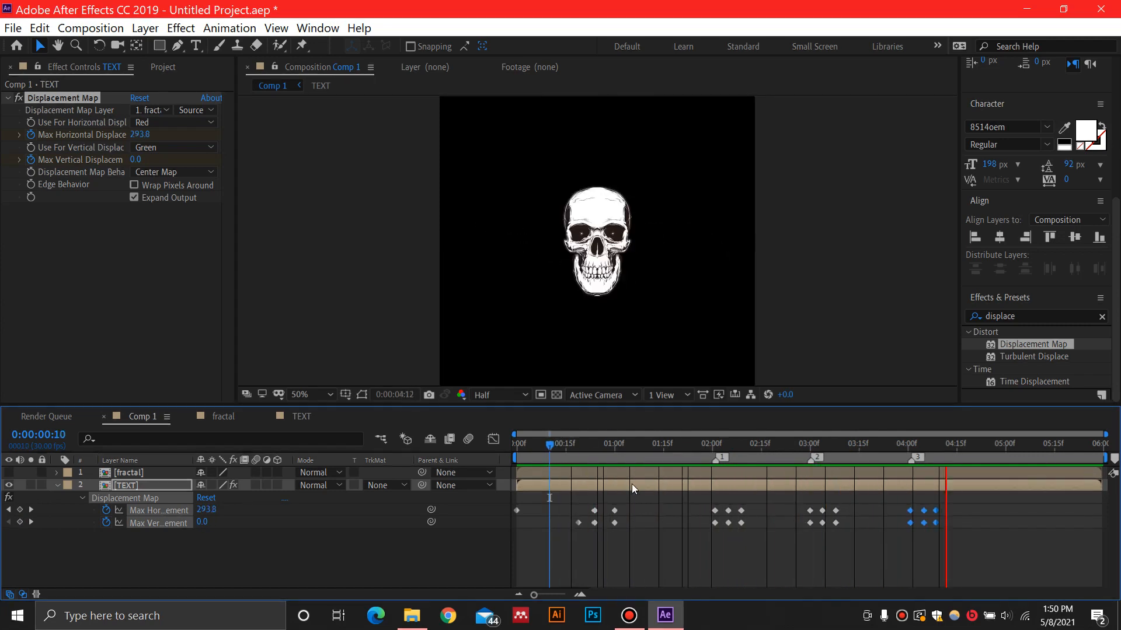
pyautogui.click(966, 444)
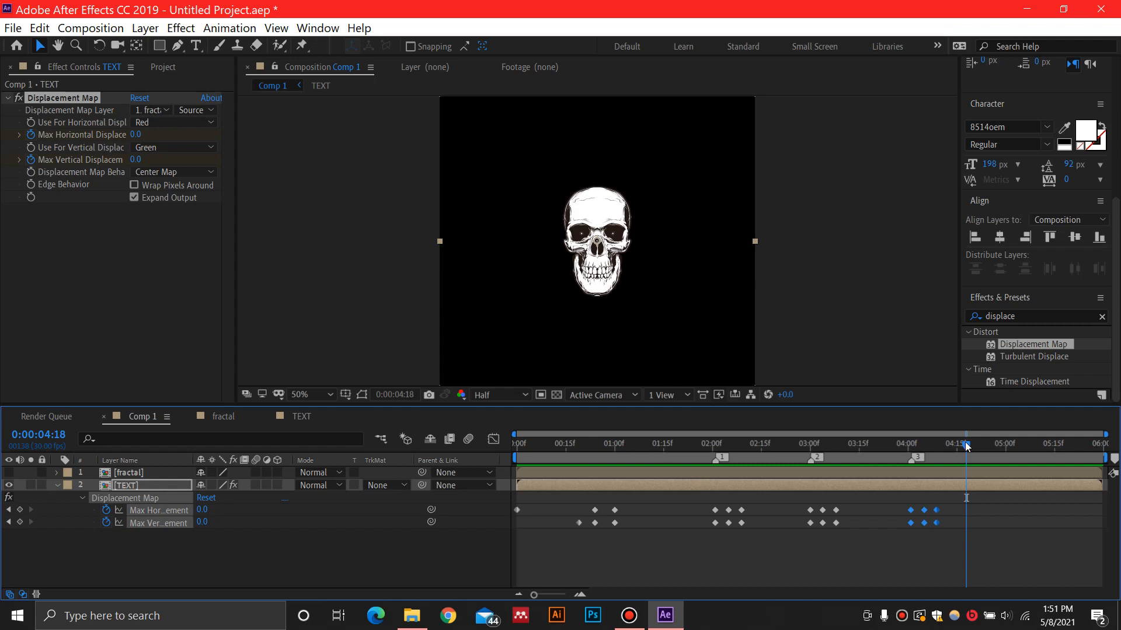
pyautogui.press('space')
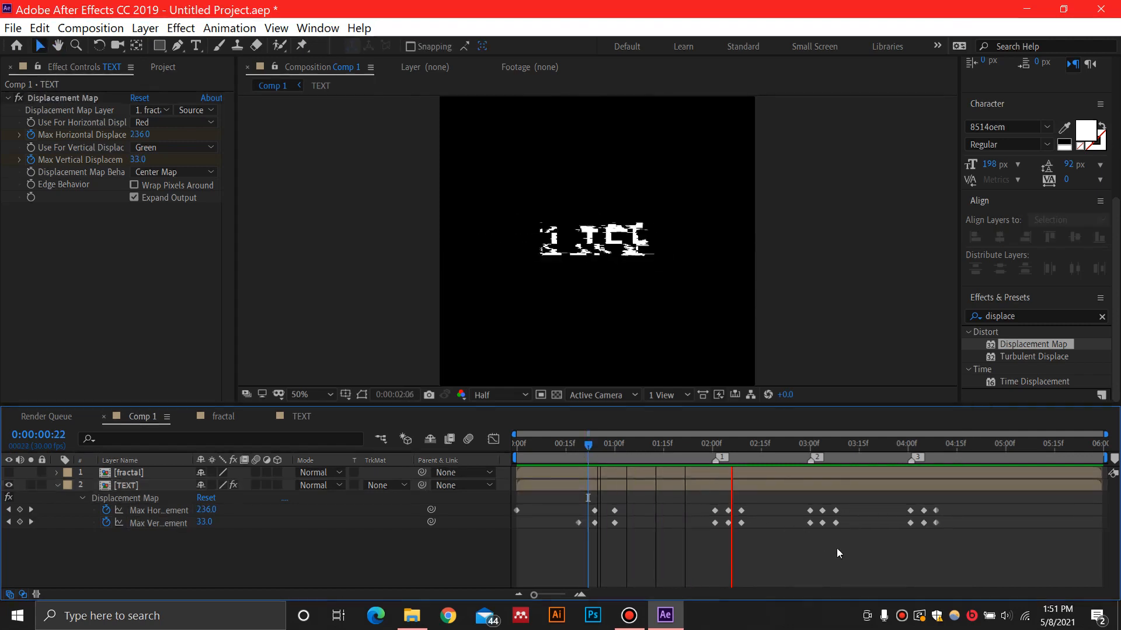
pyautogui.press('space')
# Try to tighten the spacing of the displacement keyframes after marker 1 for a shorter LIFE glitch
pyautogui.moveTo(932, 454); pyautogui.dragTo(709, 545)
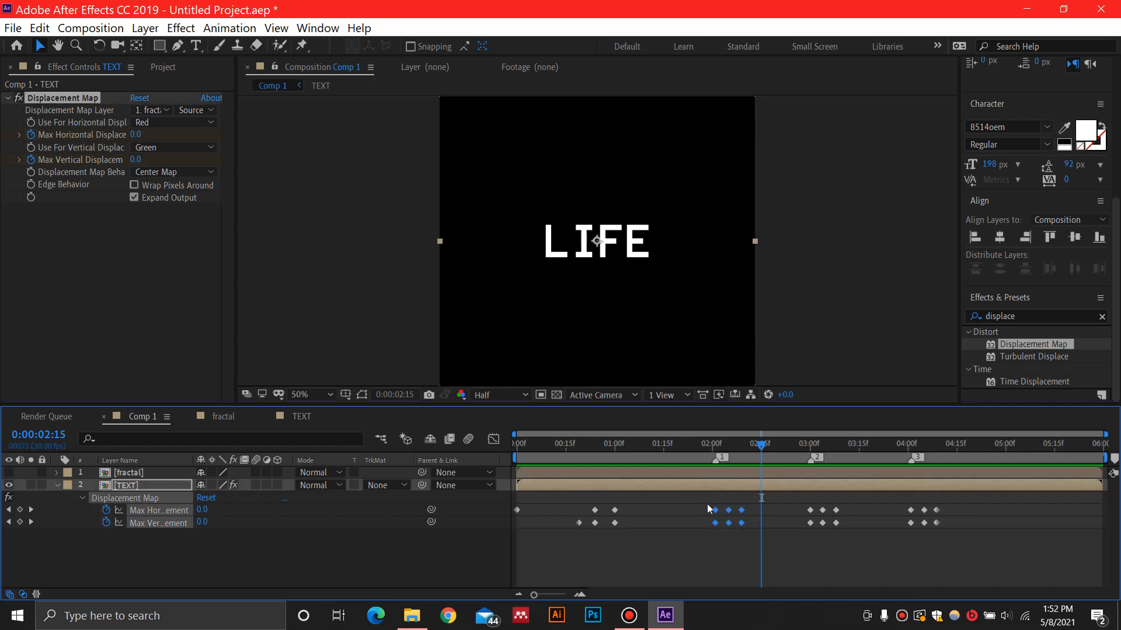
pyautogui.moveTo(742, 523); pyautogui.dragTo(733, 523)
pyautogui.moveTo(759, 445); pyautogui.dragTo(674, 457)
pyautogui.press('space')
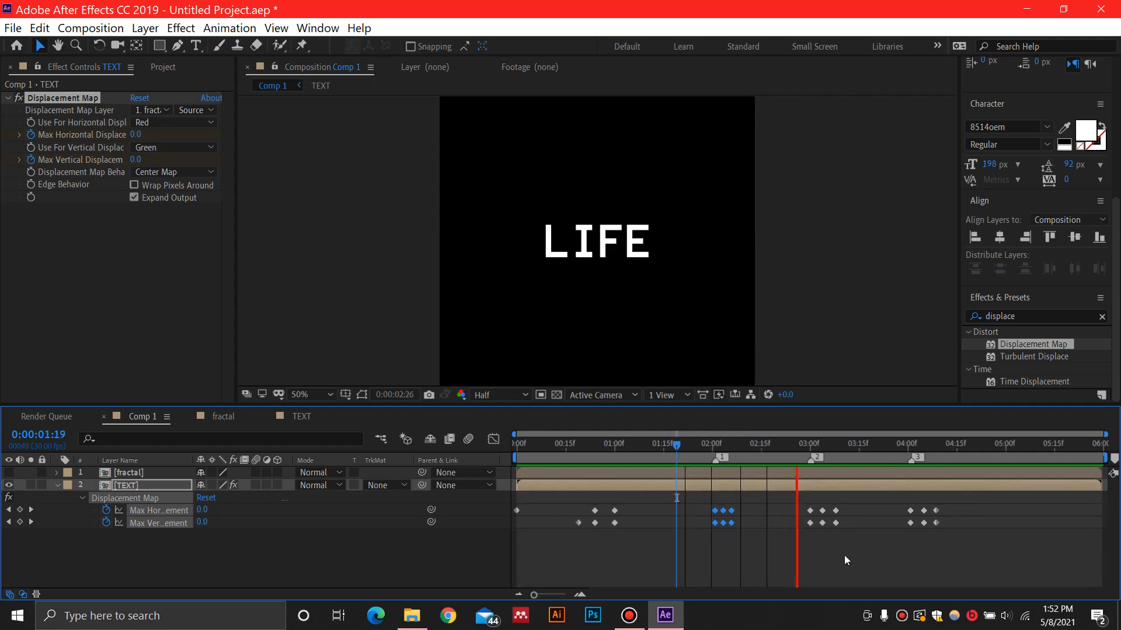
pyautogui.press('space')
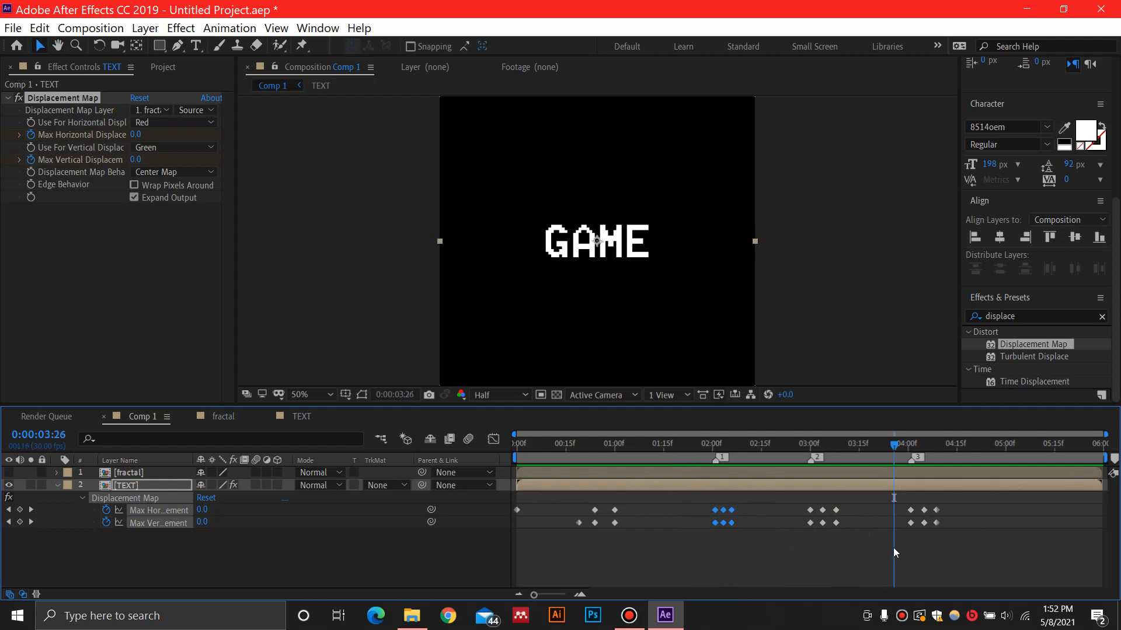
pyautogui.hotkey('ctrl', 'z')
# Play back Comp 1 from the start to check the timing of the LIFE and GAME glitches
pyautogui.press('space')
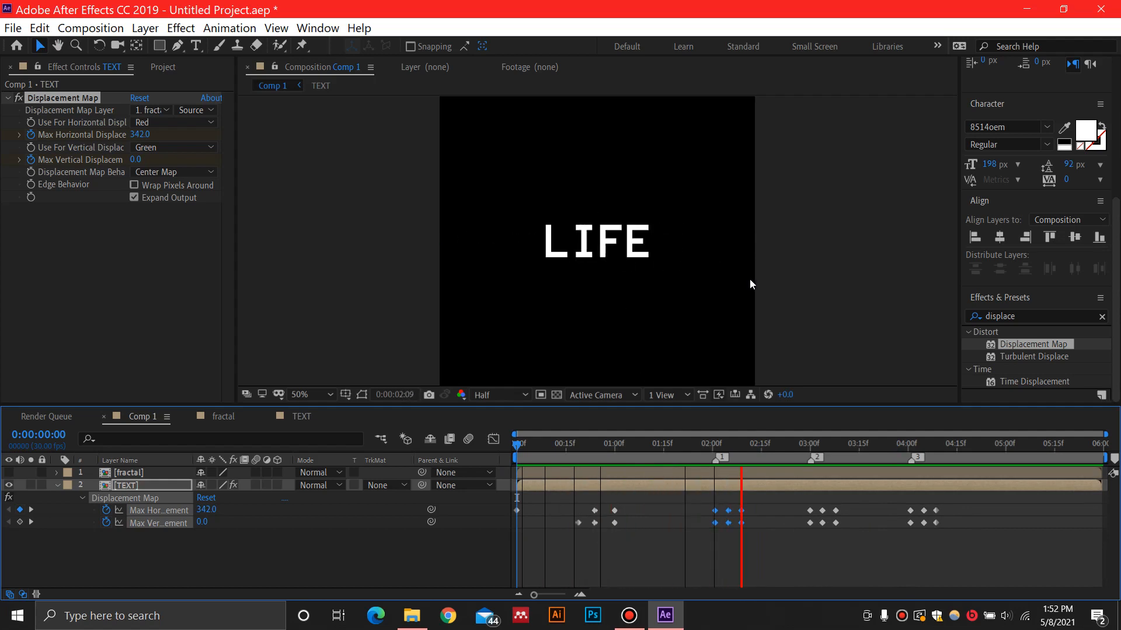
pyautogui.press('space')
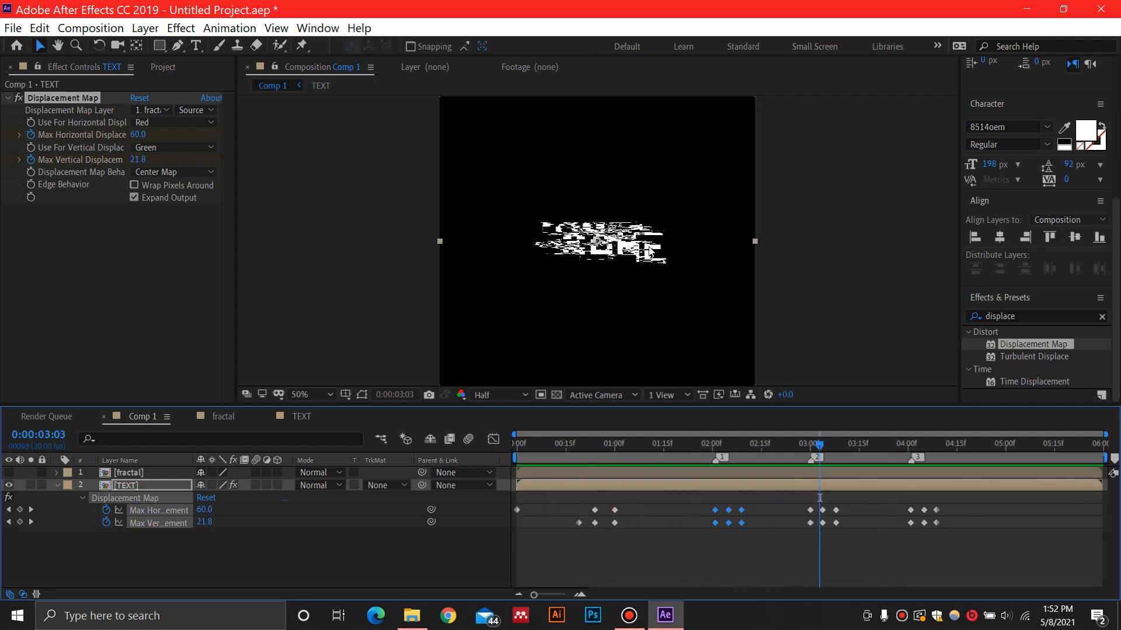
pyautogui.moveTo(817, 448); pyautogui.dragTo(881, 447)
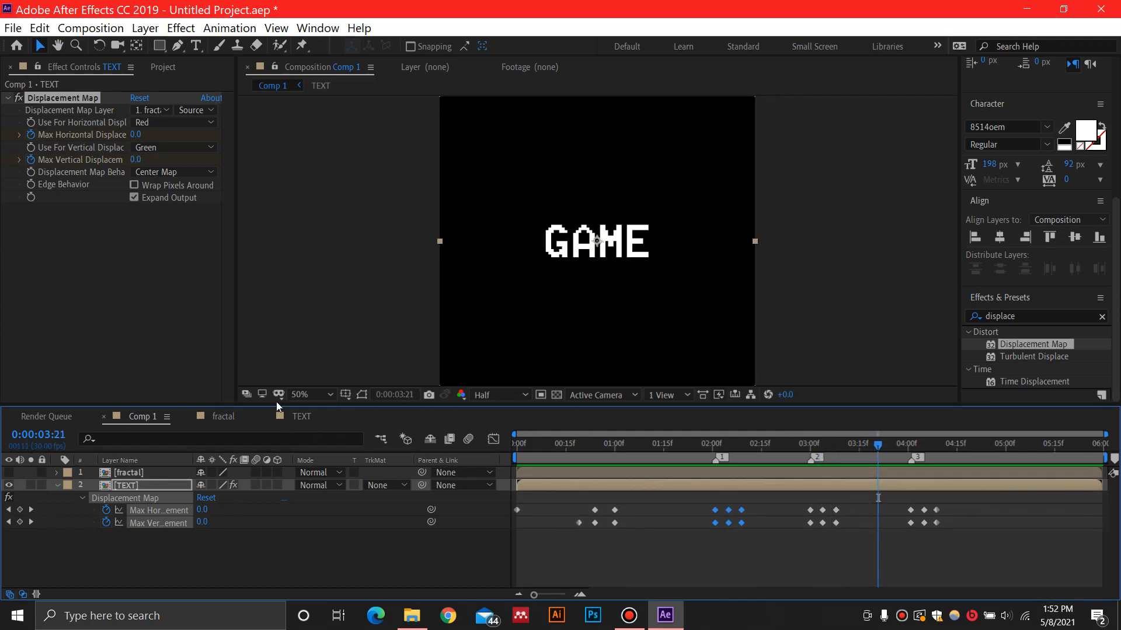
# Apply the Stylize Glow effect to the LIVE layer in the TEXT composition and show the frame at 0:00:00:00
pyautogui.click(302, 417)
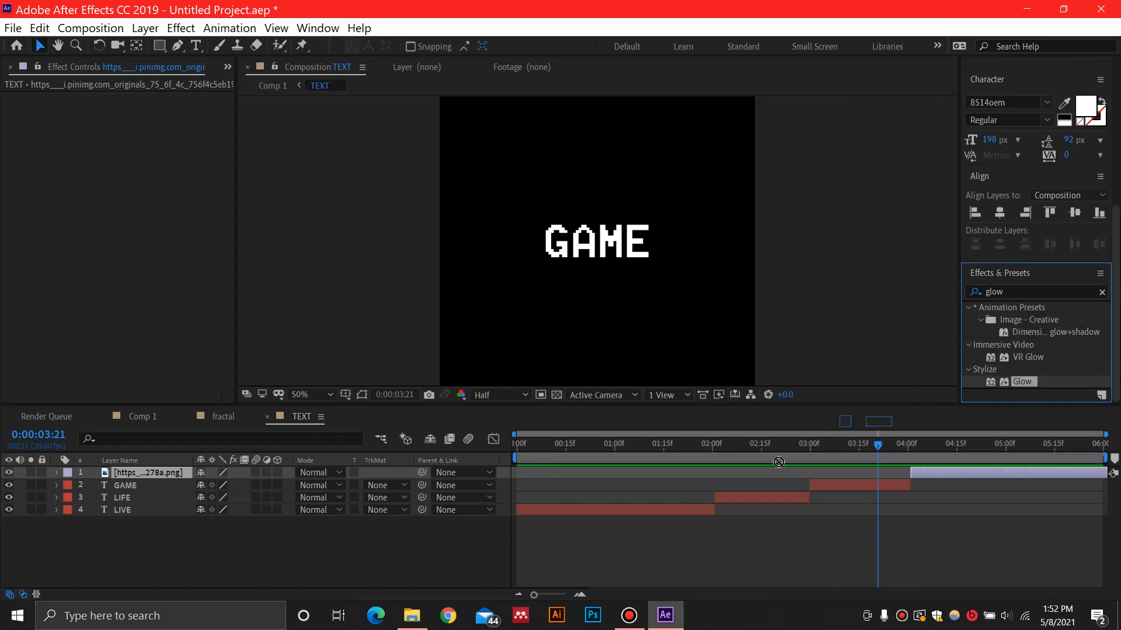
pyautogui.click(178, 525)
pyautogui.click(135, 510)
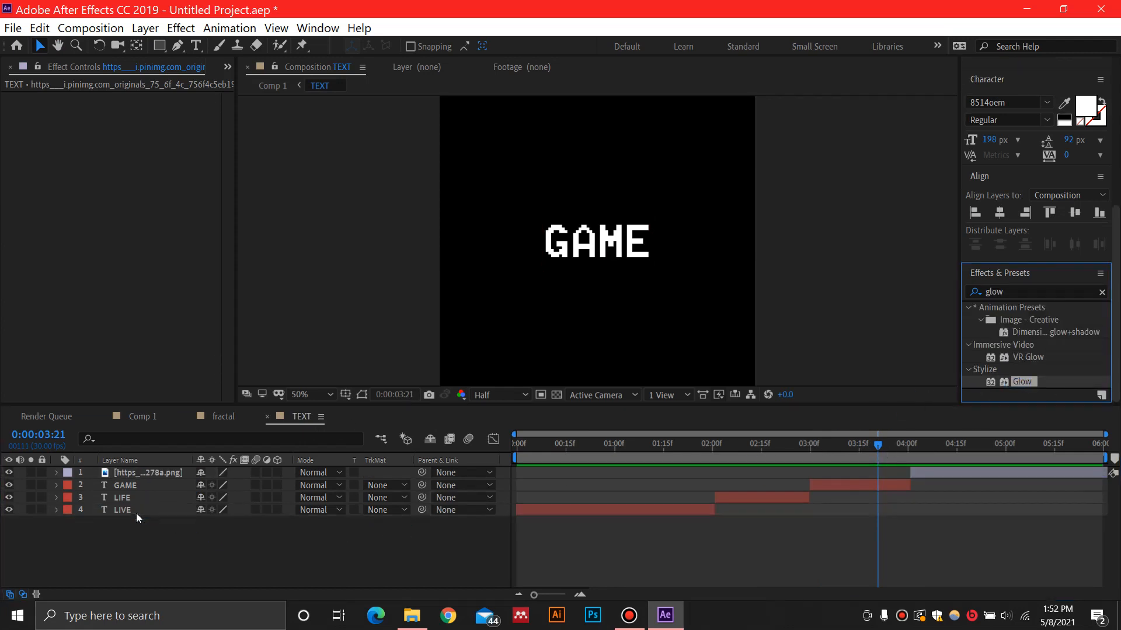
pyautogui.moveTo(135, 513); pyautogui.dragTo(135, 513)
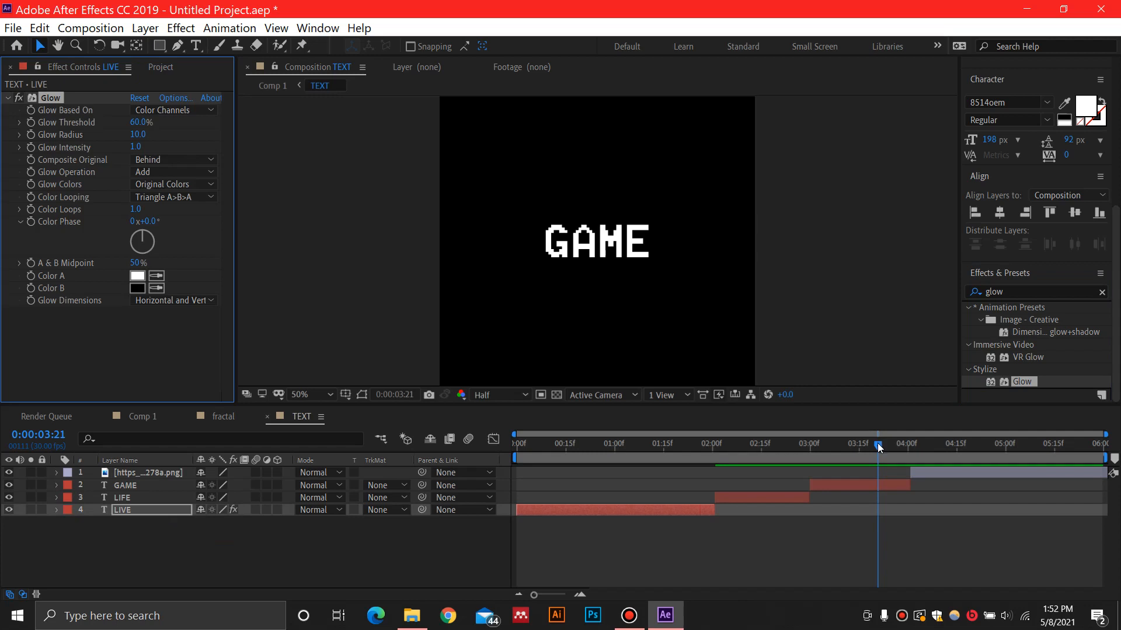
pyautogui.moveTo(877, 442); pyautogui.dragTo(496, 478)
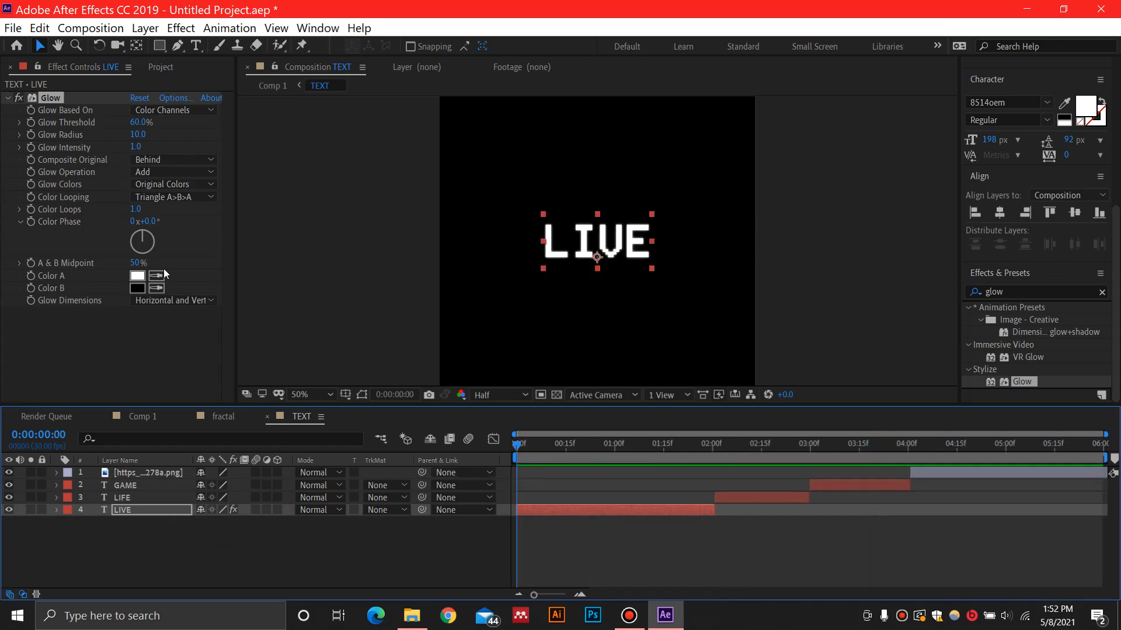
# Set the LIVE layer's Glow Color A to bright magenta with hue 300° and Color B to bright cyan
pyautogui.click(137, 276)
pyautogui.click(868, 322)
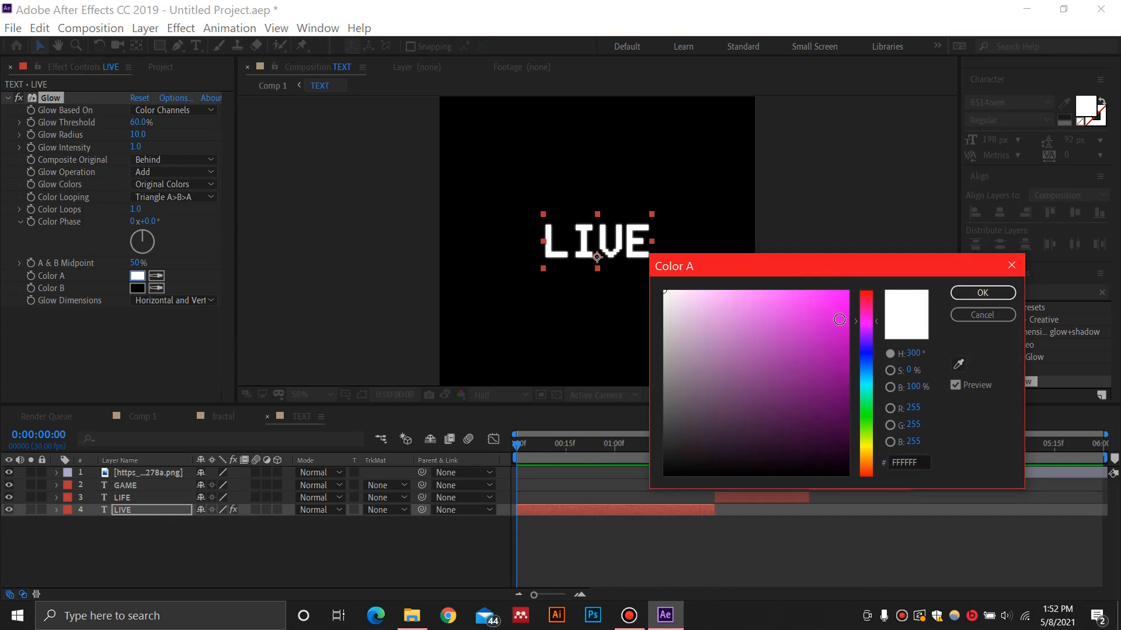
pyautogui.click(849, 291)
pyautogui.click(982, 292)
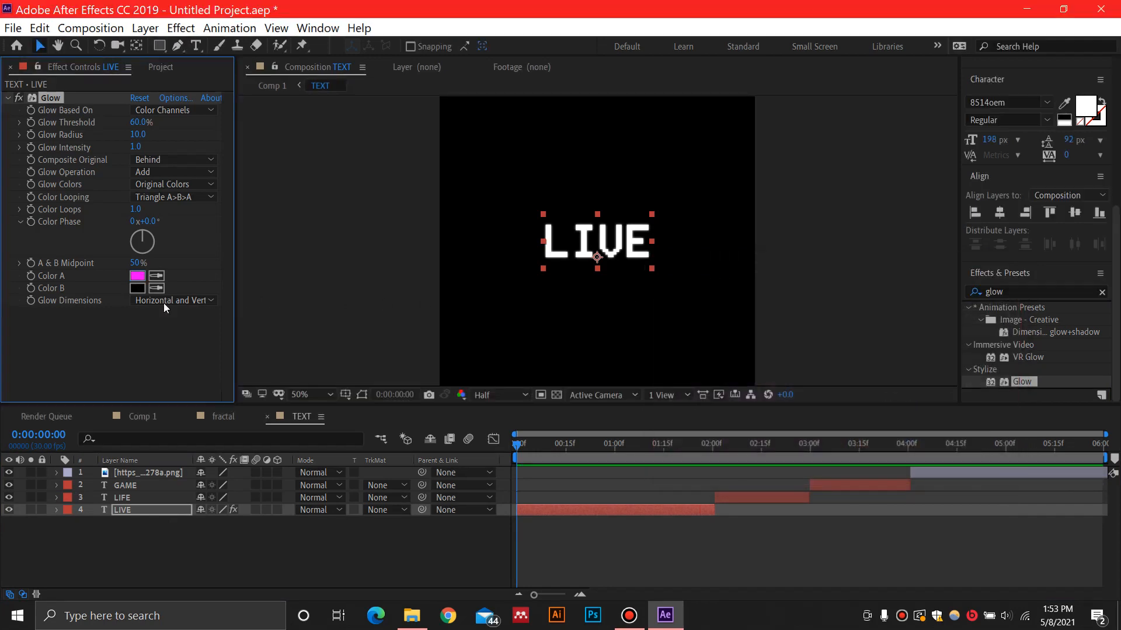
pyautogui.click(137, 289)
pyautogui.click(866, 378)
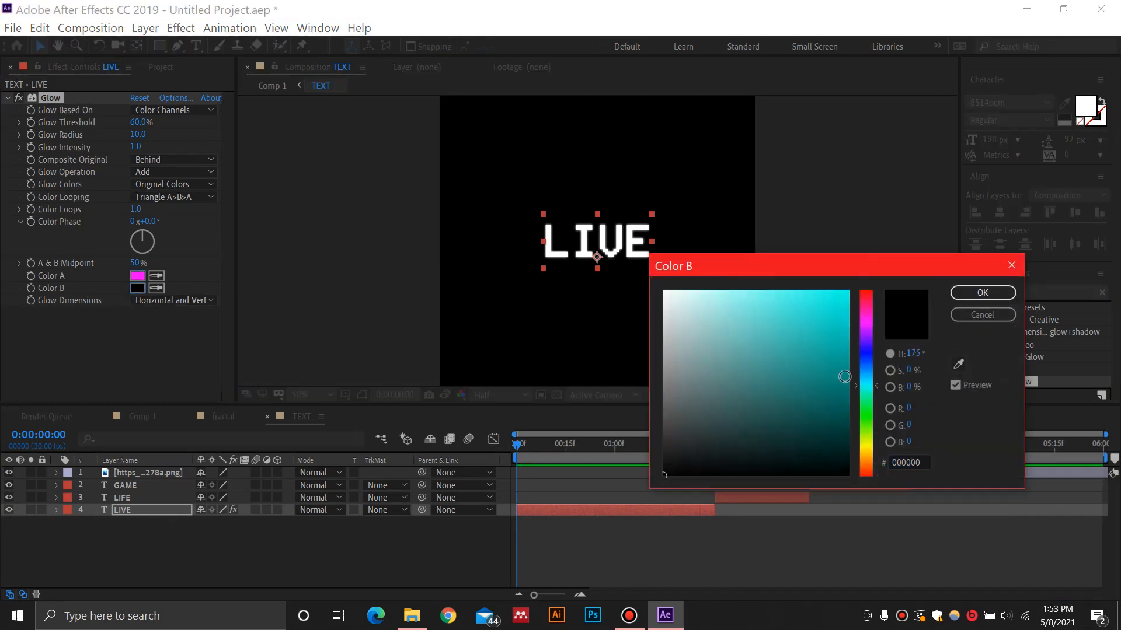
pyautogui.click(848, 292)
pyautogui.click(982, 292)
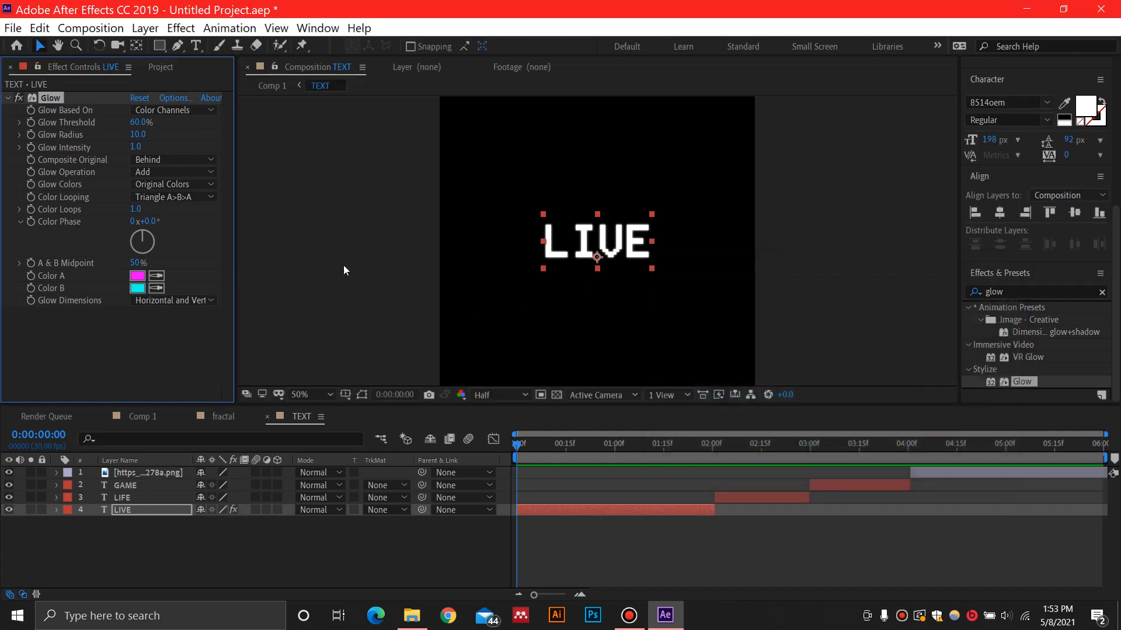
# Set the LIVE layer's glow to A & B Colors with threshold 76.9%, radius 38 and intensity 1.5, and duplicate the effect
pyautogui.click(178, 184)
pyautogui.click(182, 218)
pyautogui.moveTo(141, 122); pyautogui.dragTo(170, 147)
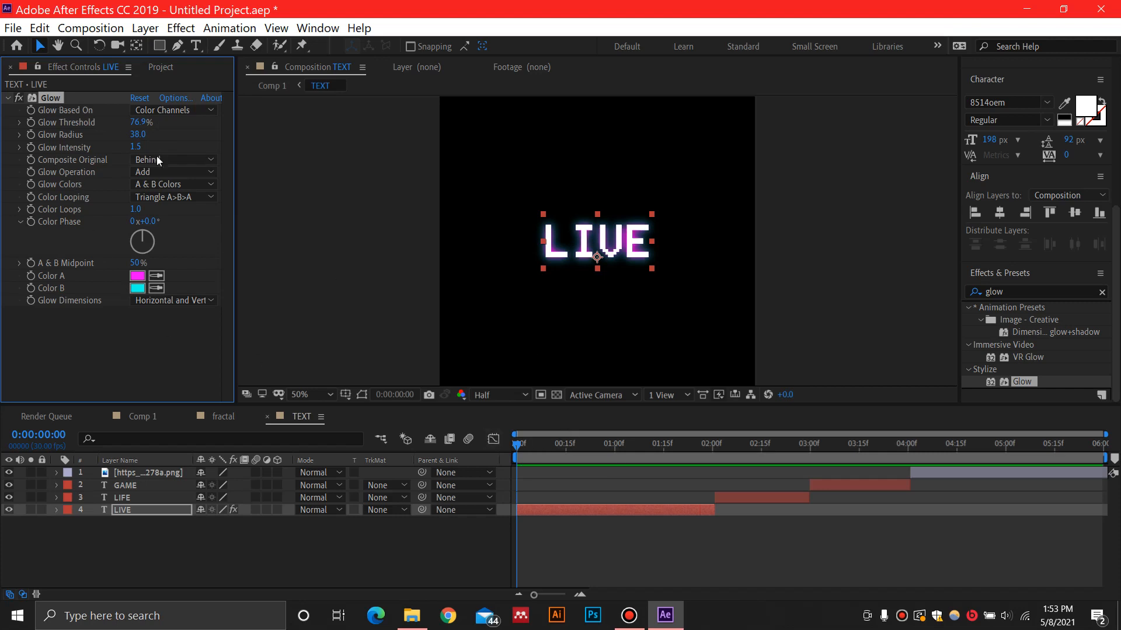
pyautogui.hotkey('ctrl', 'd')
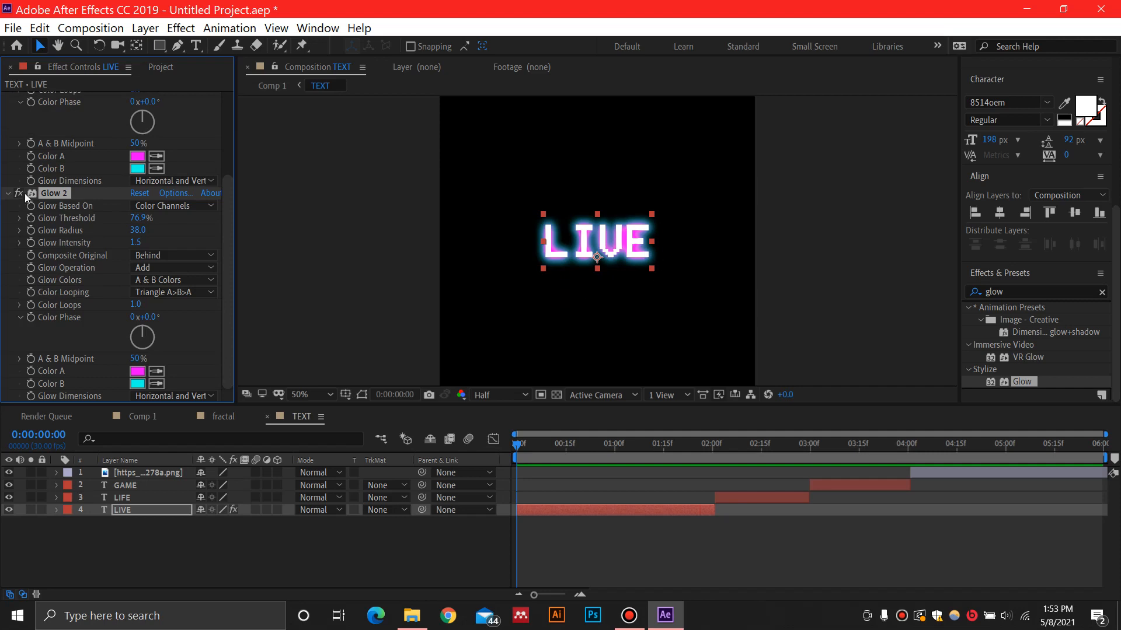
# Copy both Glow effects from the LIVE layer onto the LIFE and GAME layers
pyautogui.scroll(4, 69, 194)
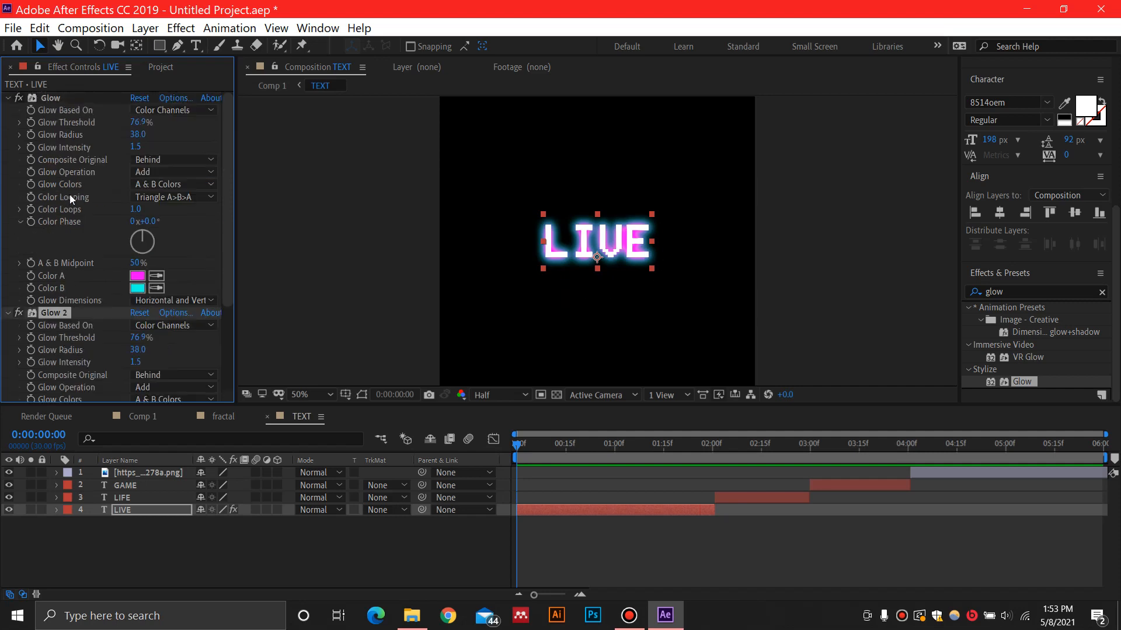
pyautogui.click(50, 99)
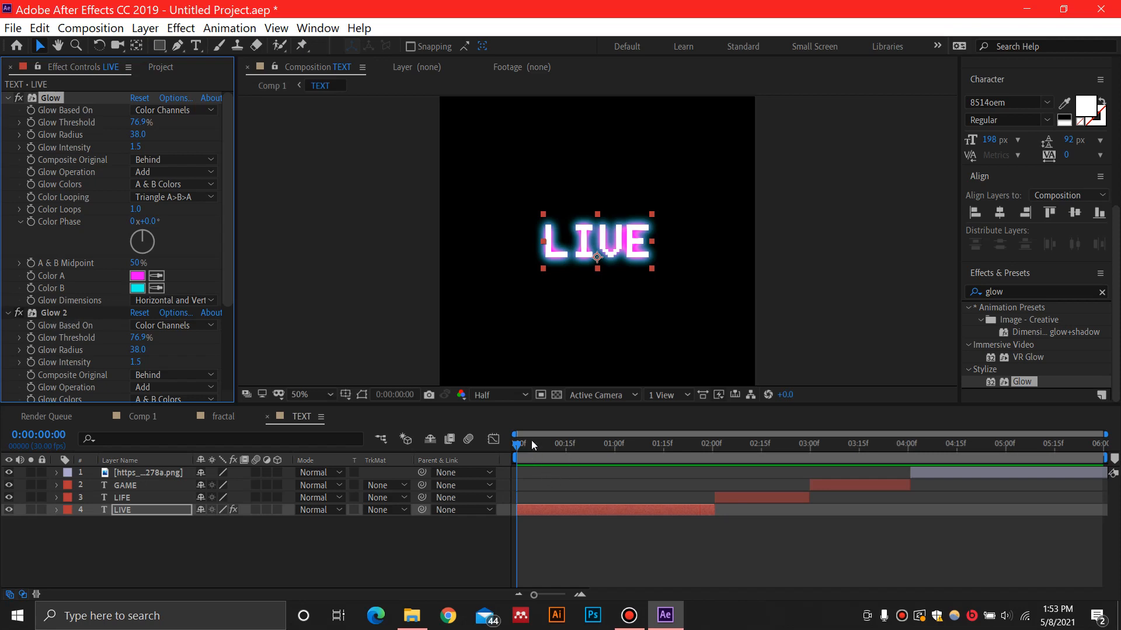
pyautogui.click(9, 98)
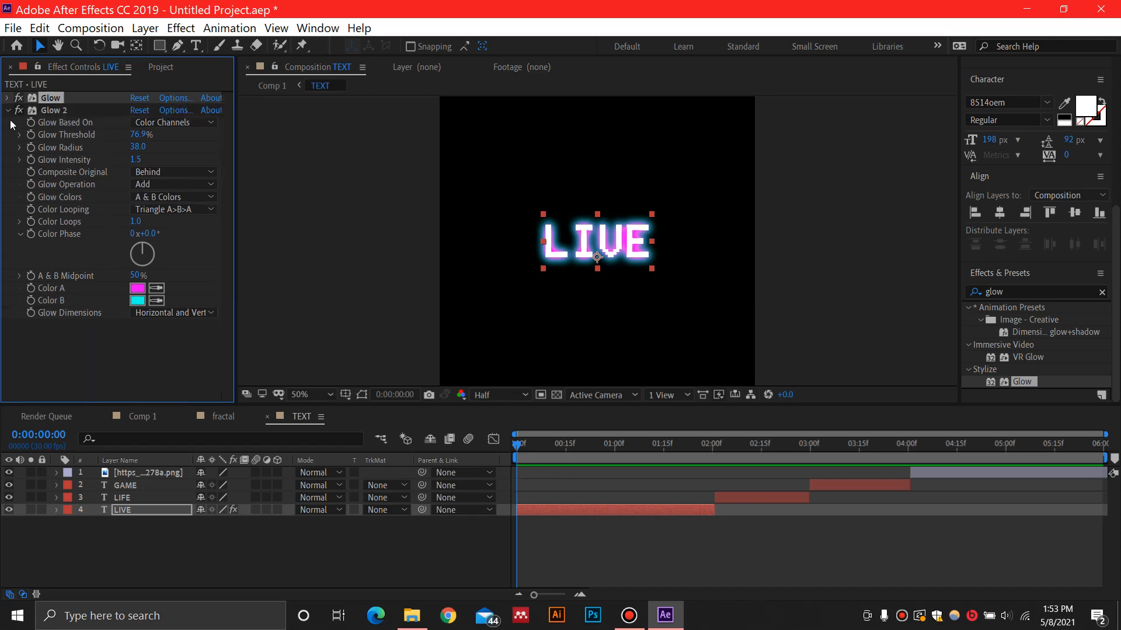
pyautogui.click(7, 110)
pyautogui.click(52, 112)
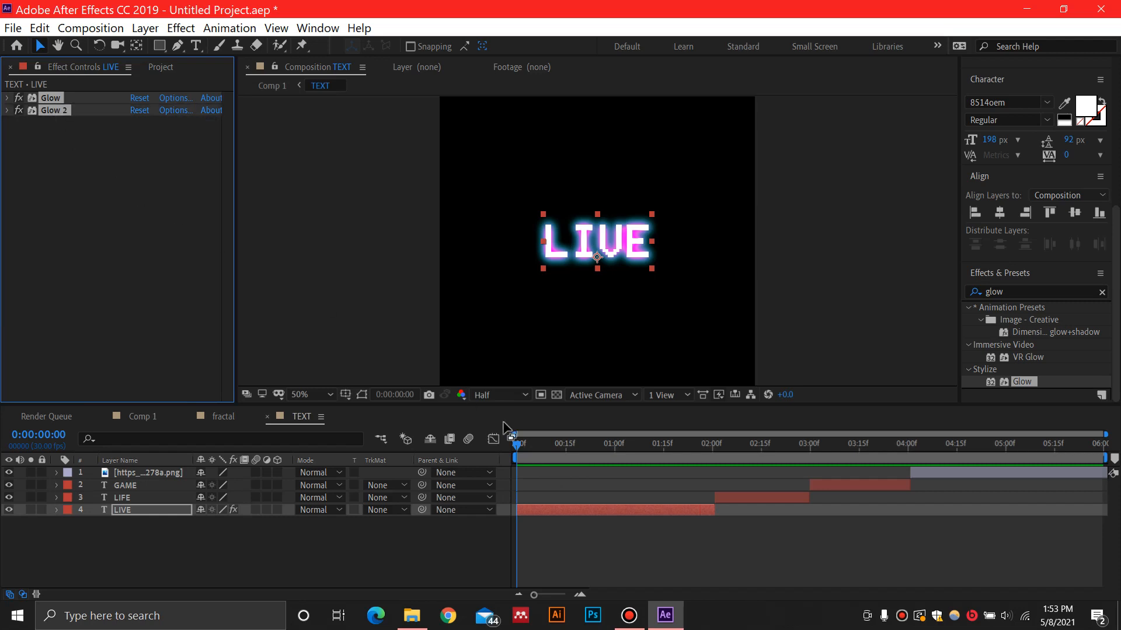
pyautogui.click(131, 498)
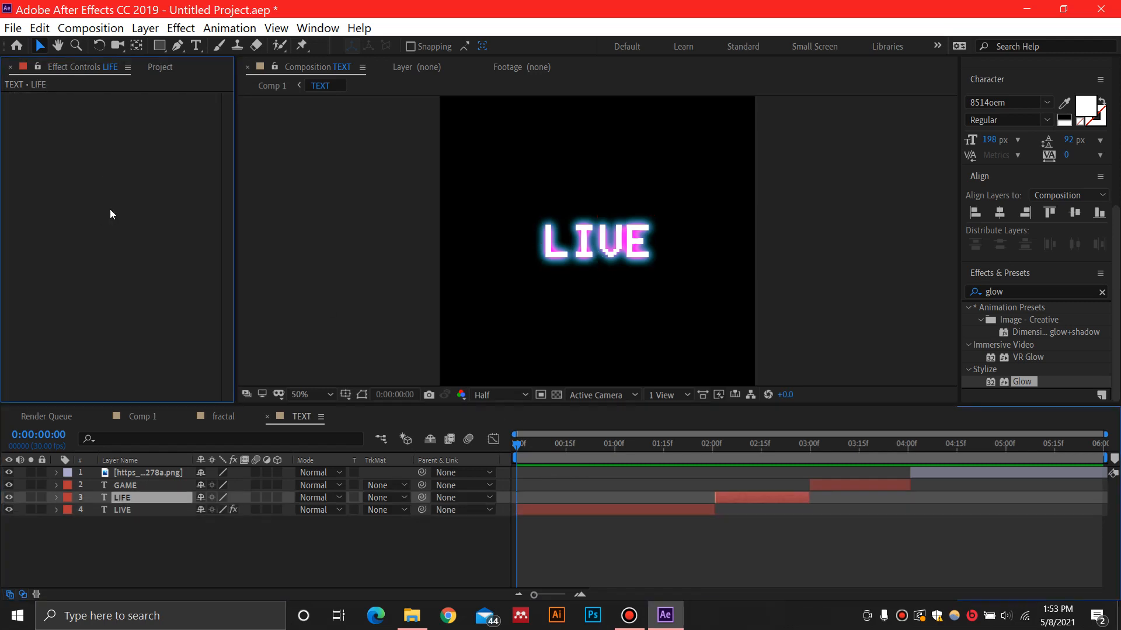
pyautogui.hotkey('ctrl', 'v')
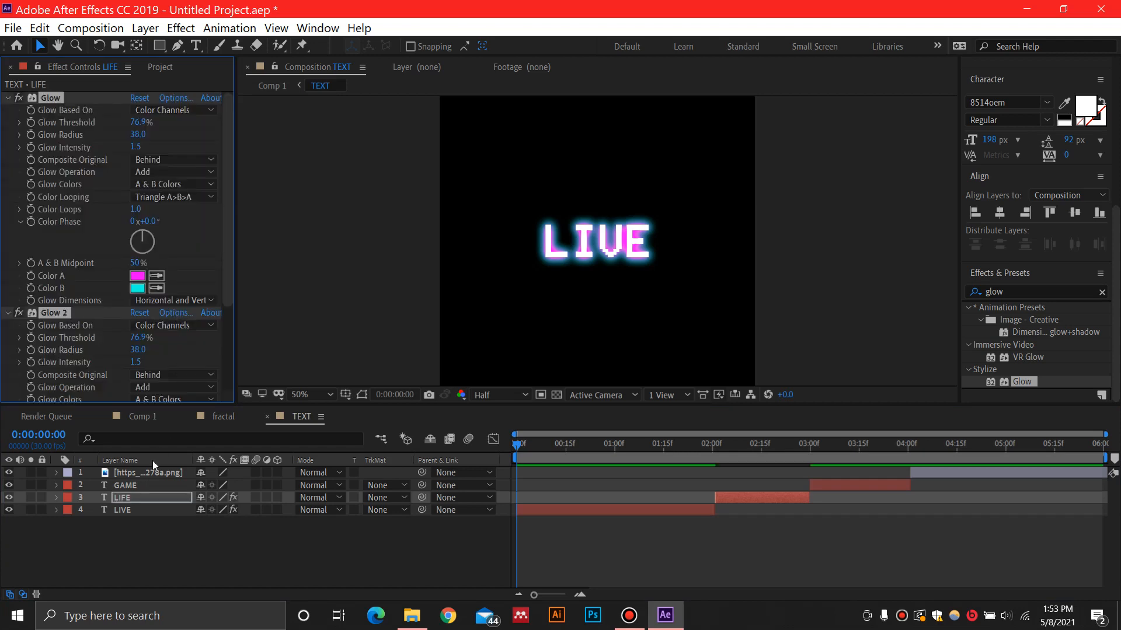
pyautogui.click(130, 484)
pyautogui.hotkey('ctrl', 'v')
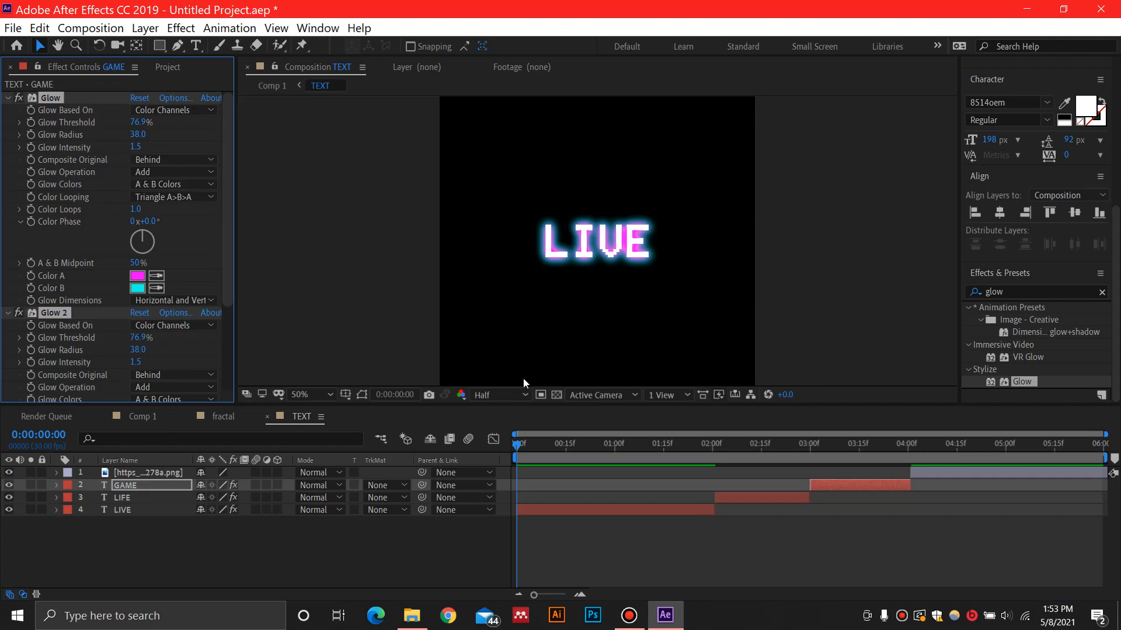
# Scrub through the glowing words, switch to Comp 1 and preview it from the start
pyautogui.moveTo(518, 447)
pyautogui.mouseDown()
pyautogui.moveTo(946, 470)
pyautogui.moveTo(896, 474)
pyautogui.moveTo(964, 482)
pyautogui.moveTo(889, 453)
pyautogui.mouseUp()
pyautogui.click(215, 416)
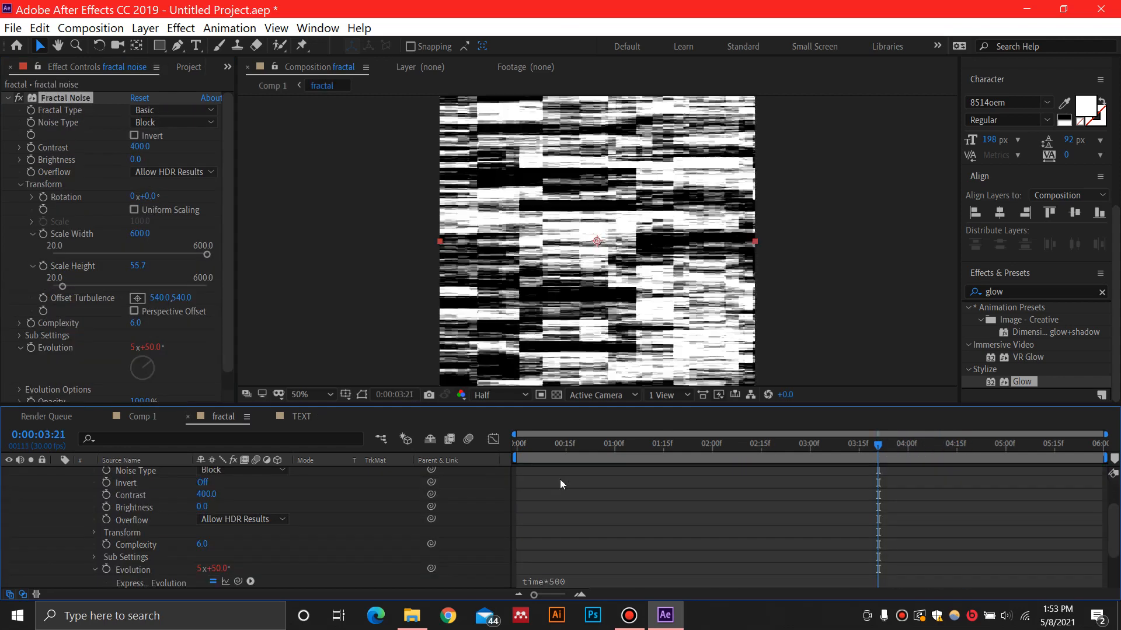
pyautogui.click(142, 416)
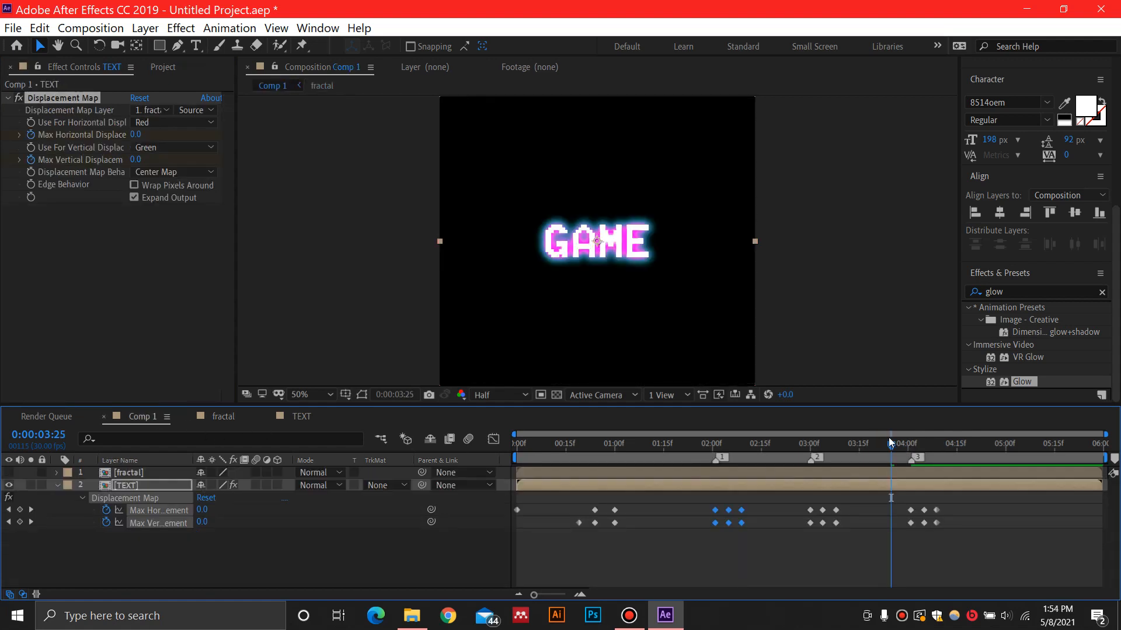
pyautogui.moveTo(822, 440); pyautogui.dragTo(493, 442)
pyautogui.press('space')
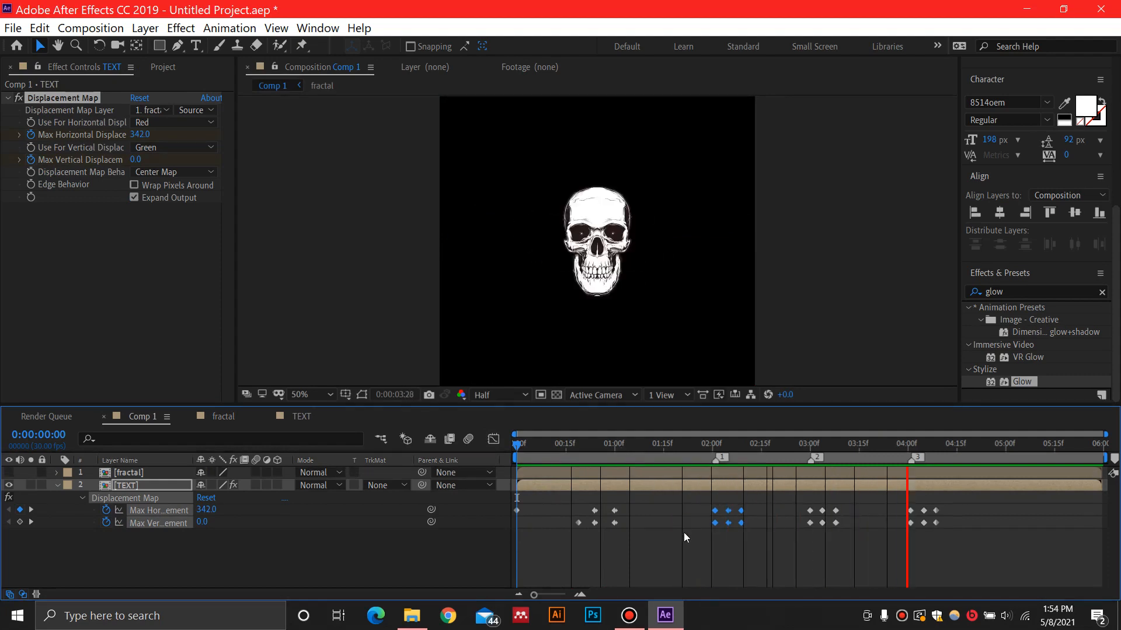
# End Comp 1's work area at 0:00:04:10, just after the last displacement keyframes
pyautogui.moveTo(1010, 451); pyautogui.dragTo(944, 455)
pyautogui.click(937, 451)
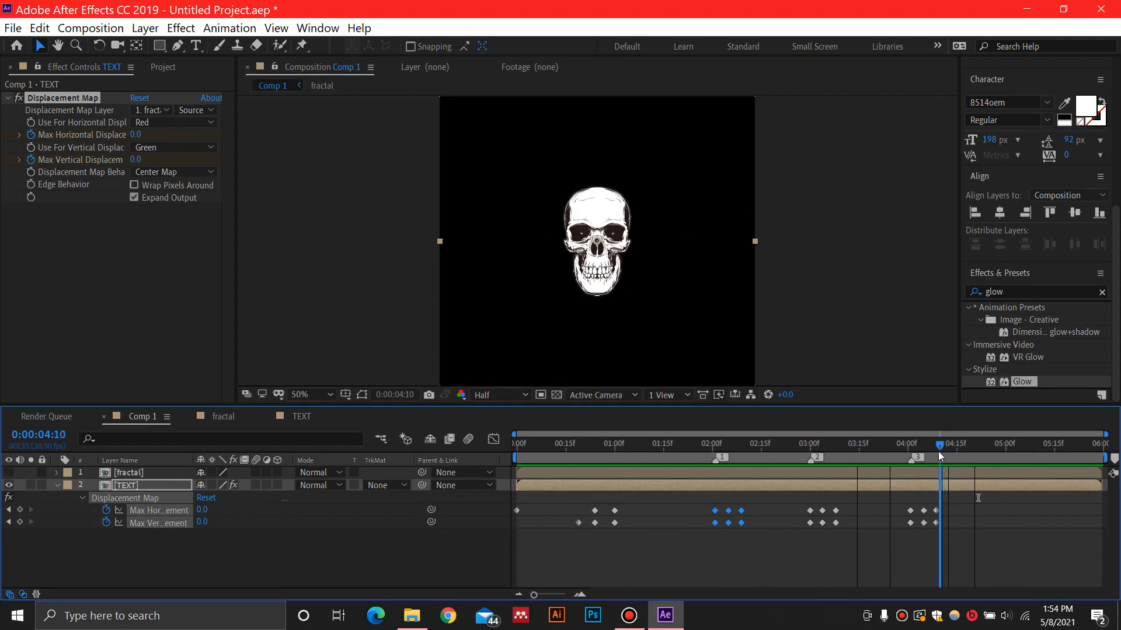
pyautogui.press('n')
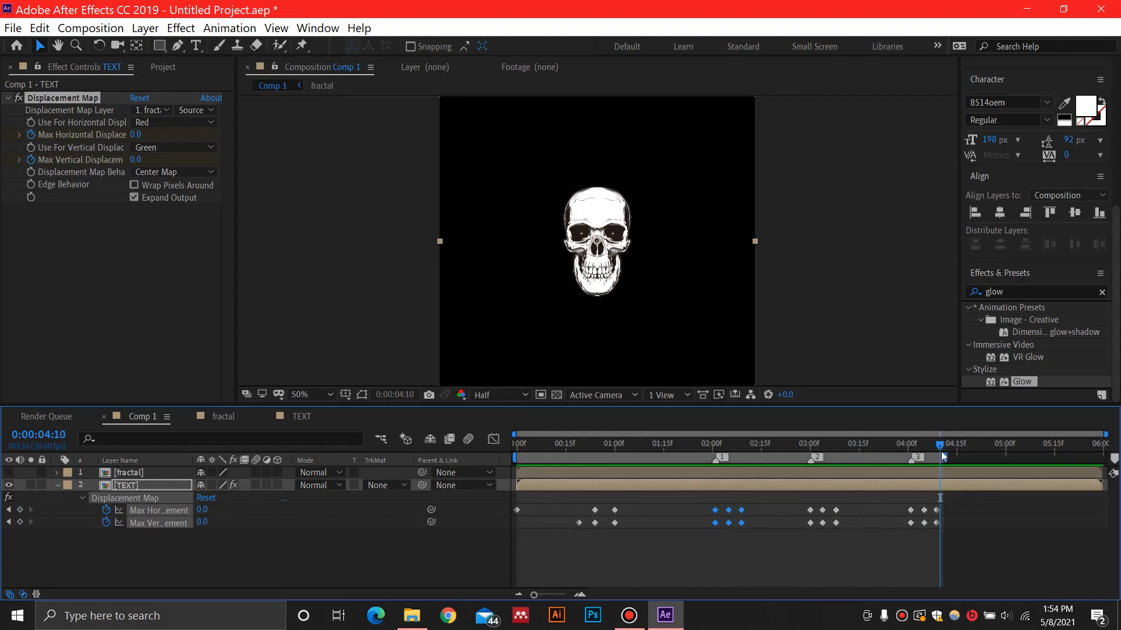
# Play back the shortened work area of Comp 1 to review the glowing glitch transitions
pyautogui.press('space')
pyautogui.press('space')
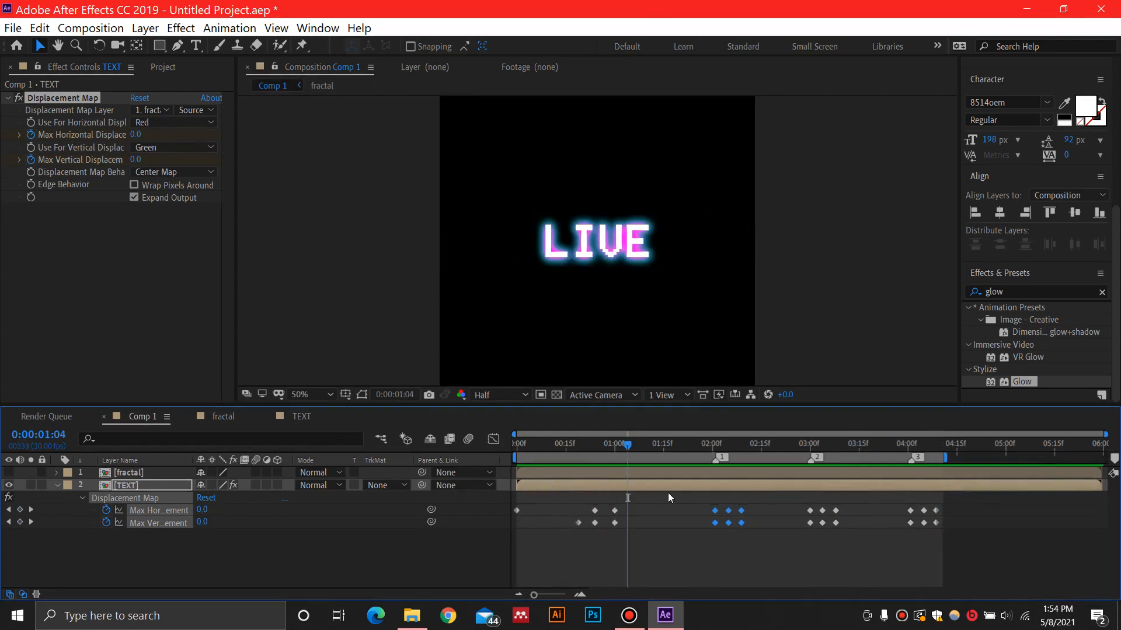
pyautogui.moveTo(621, 452); pyautogui.dragTo(685, 448)
pyautogui.press('space')
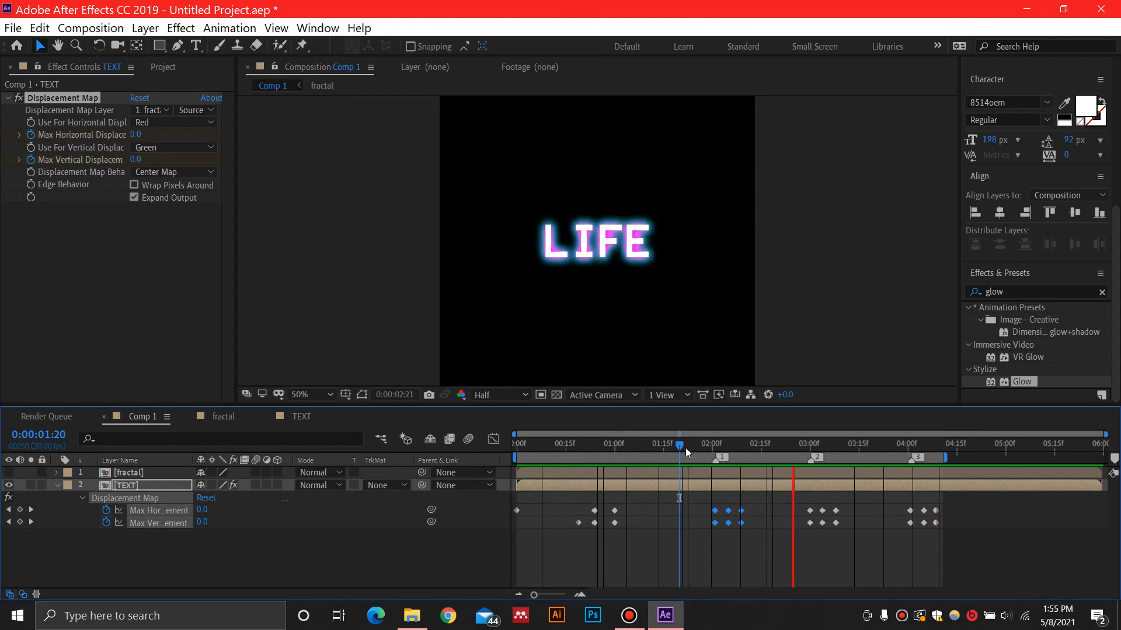
pyautogui.press('space')
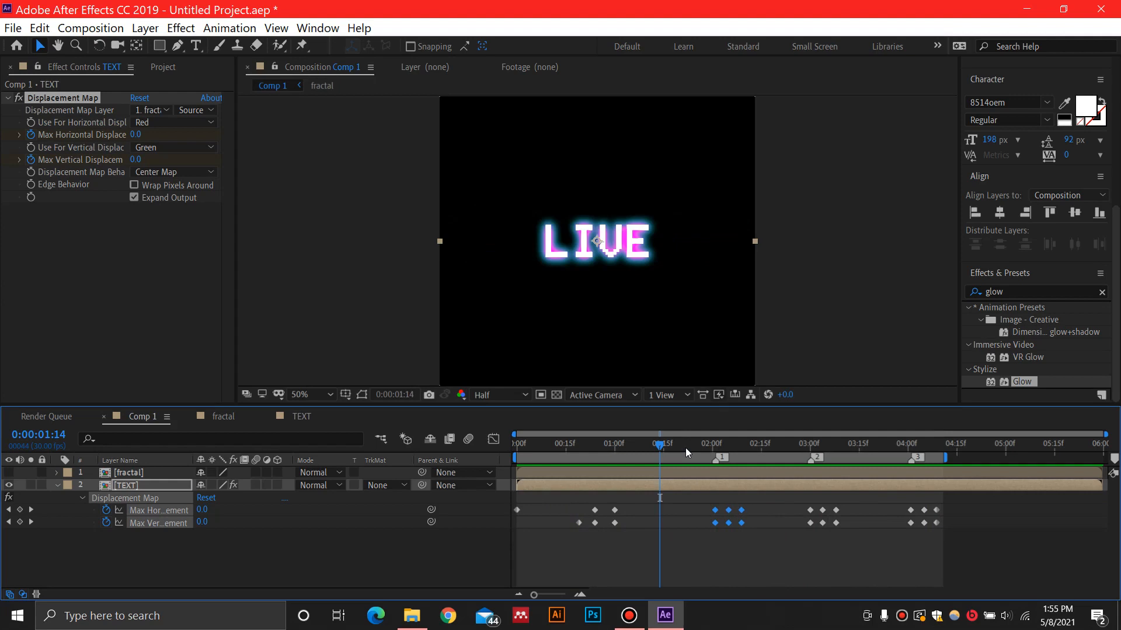